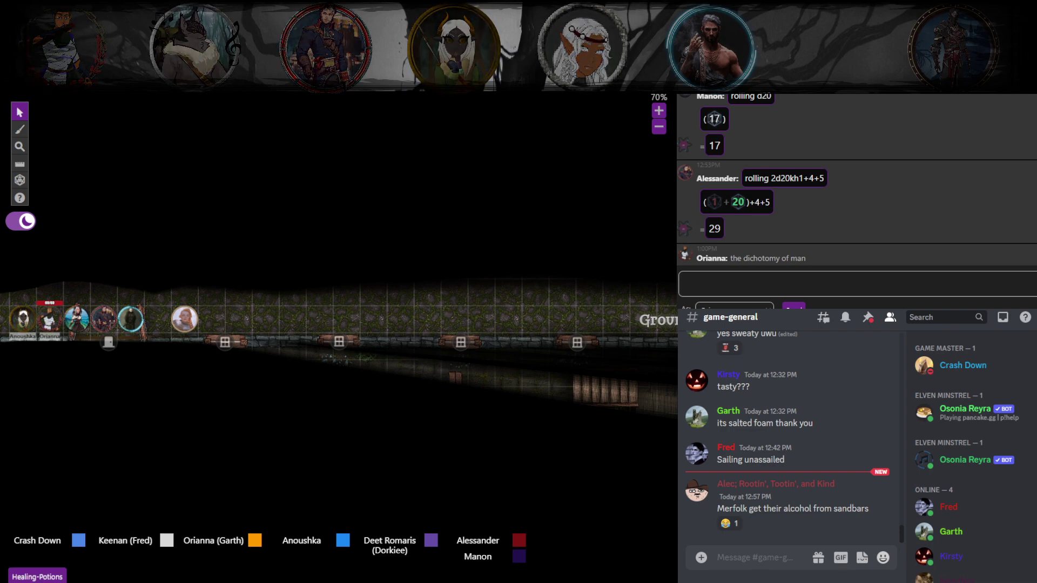
scroll(338, 324, down, 1)
scroll(339, 324, down, 1)
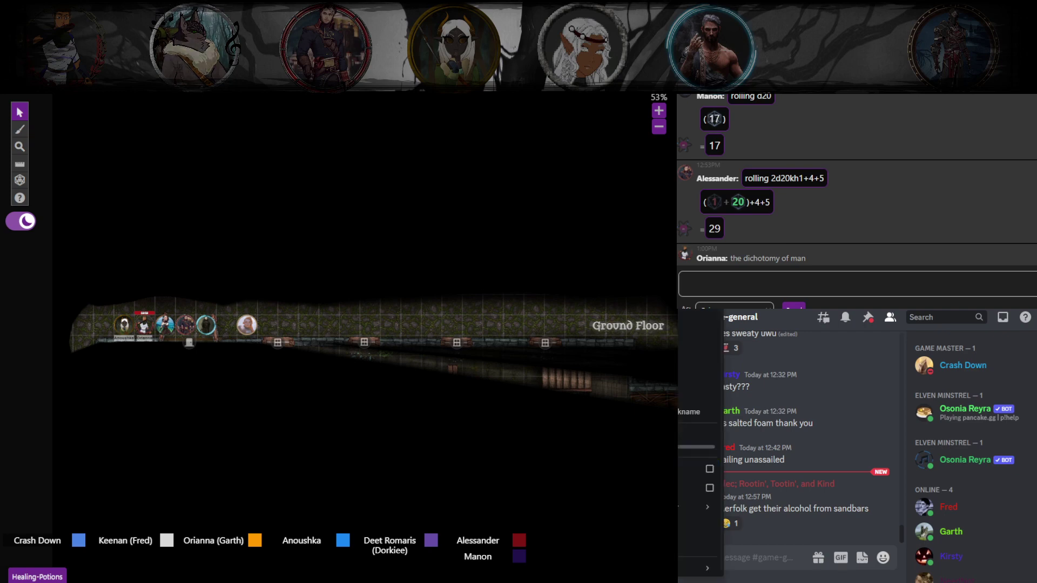
Dismiss the context menu and pan the map toward the chapel room below the corridor.
click(784, 515)
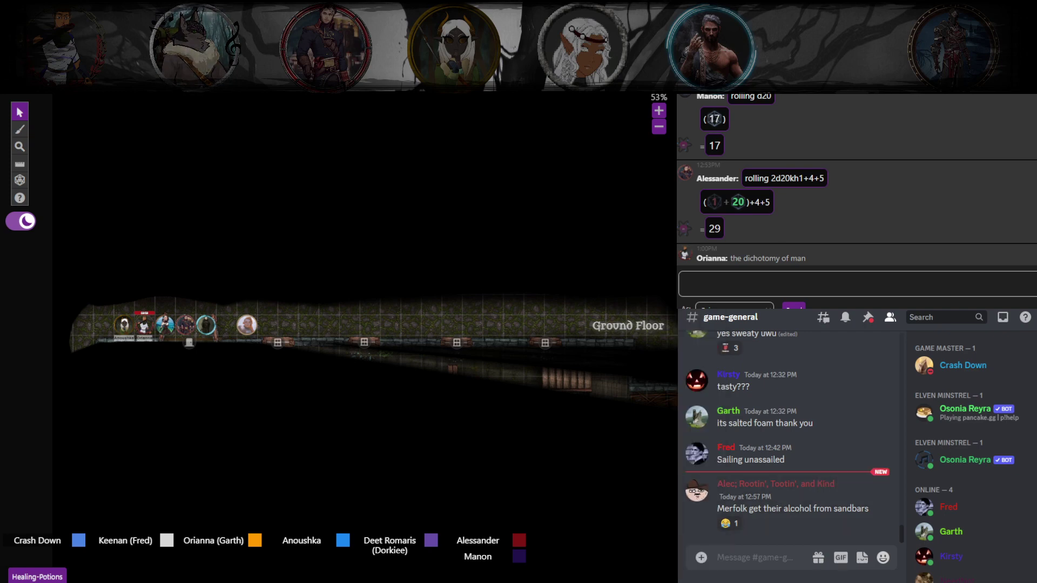
drag(476, 293, 434, 285)
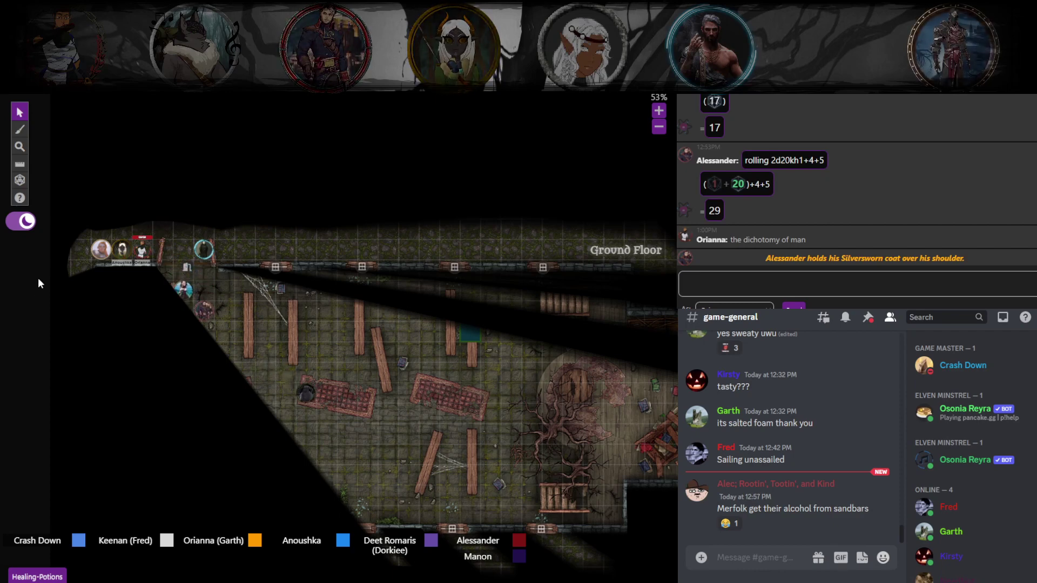
Move a party token and Anoushka from the corridor into the room, then open a token's options.
drag(142, 251, 185, 270)
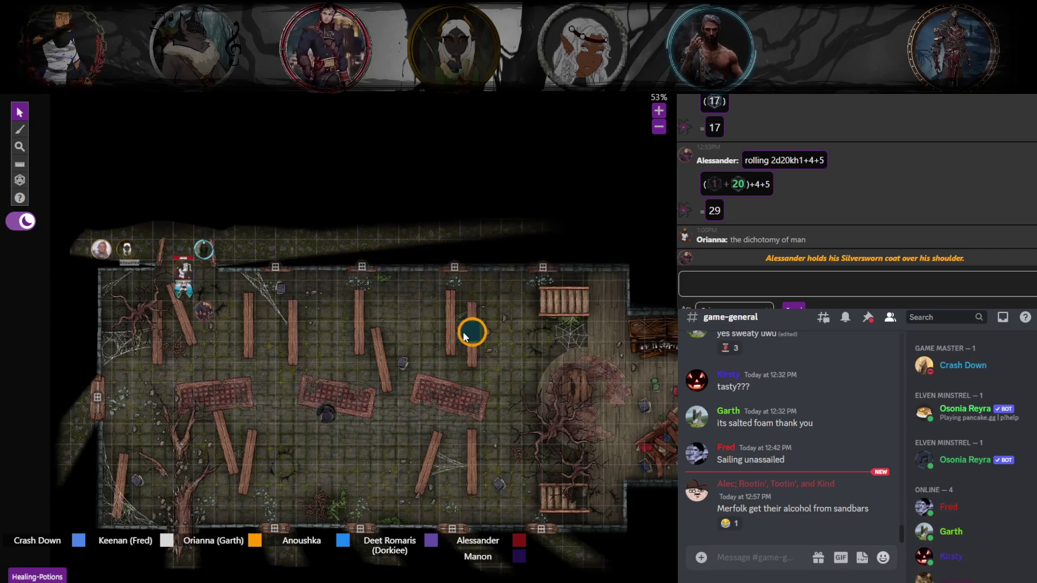
drag(184, 251, 184, 273)
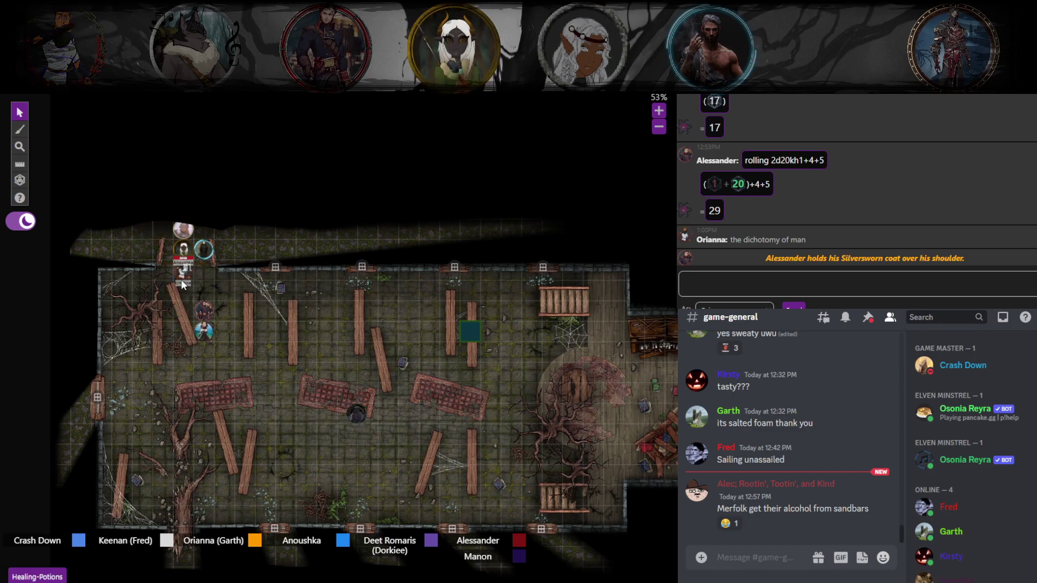
right_click(205, 298)
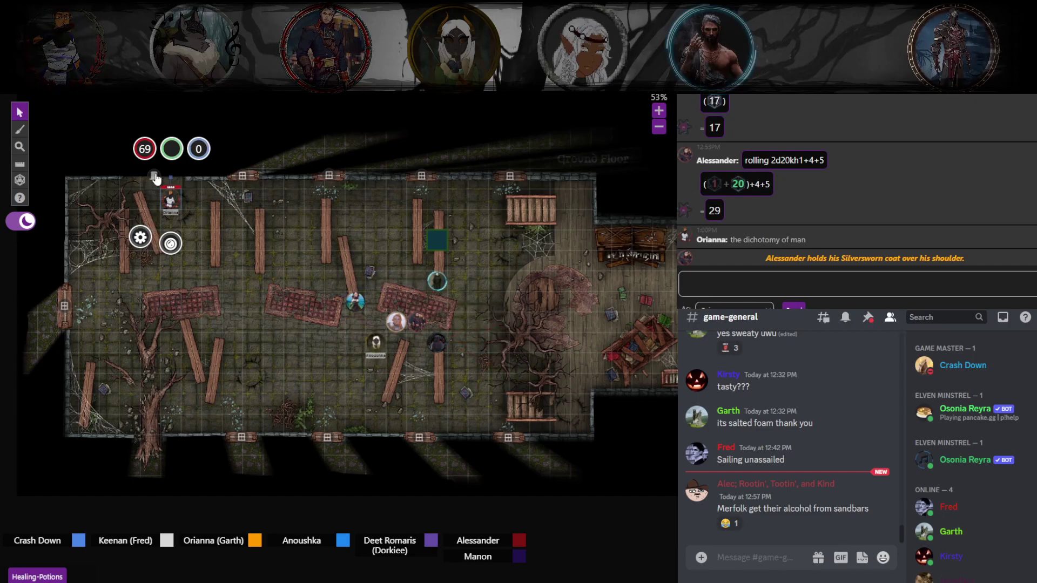
Close the token options, move the top-left token into the room, and open the red-bar token's options.
click(131, 171)
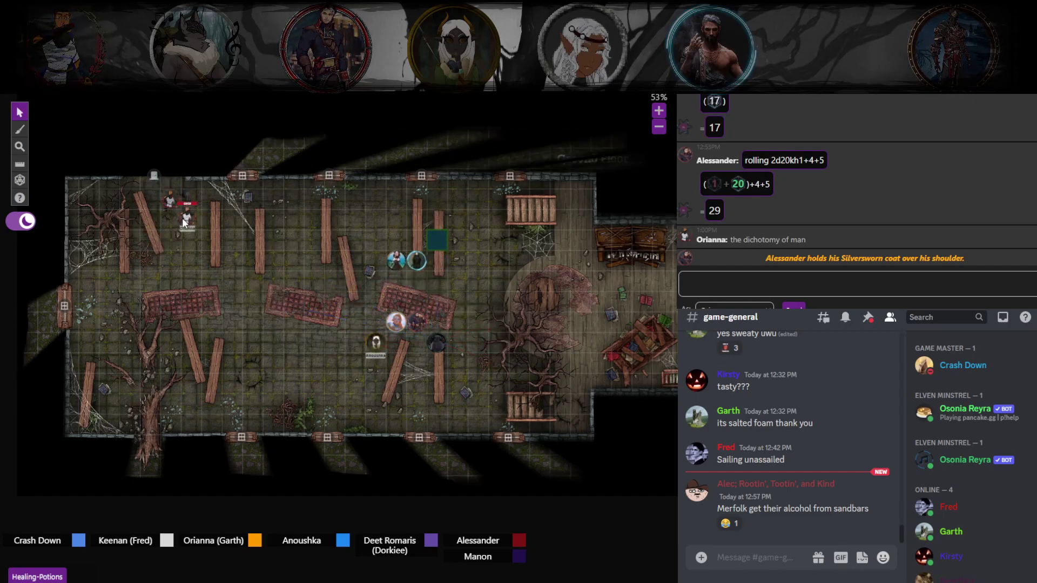
mouse_move(167, 202)
mouse_down()
mouse_move(193, 261)
mouse_move(235, 296)
mouse_up()
right_click(233, 294)
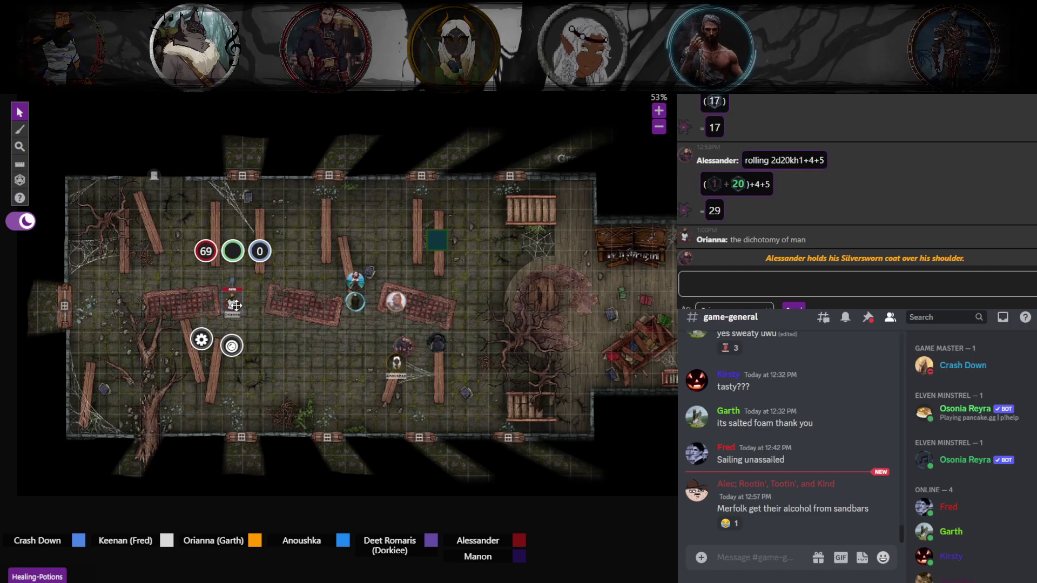
Walk Orianna's token down-right into the room, deselect it, and ping the map.
mouse_move(234, 301)
mouse_down()
mouse_move(276, 307)
mouse_move(333, 339)
mouse_up()
right_click(292, 324)
click(299, 325)
right_click(308, 324)
right_click(333, 338)
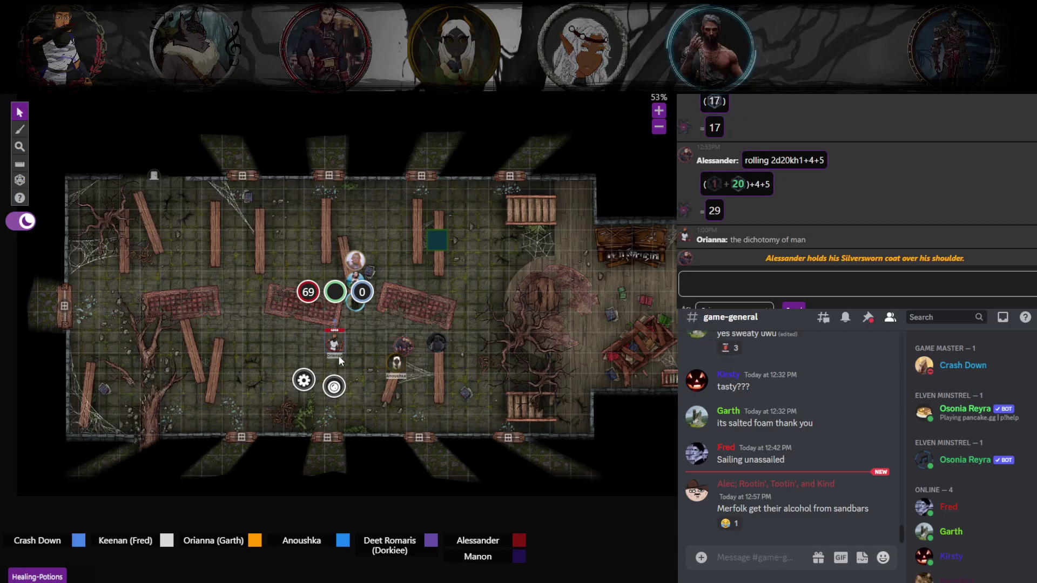
click(284, 310)
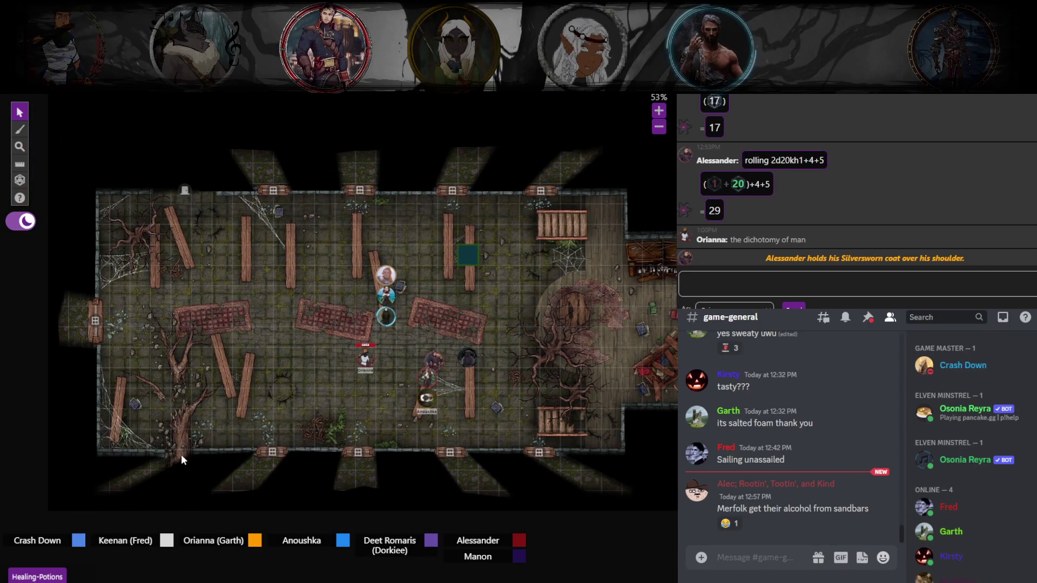
click(181, 455)
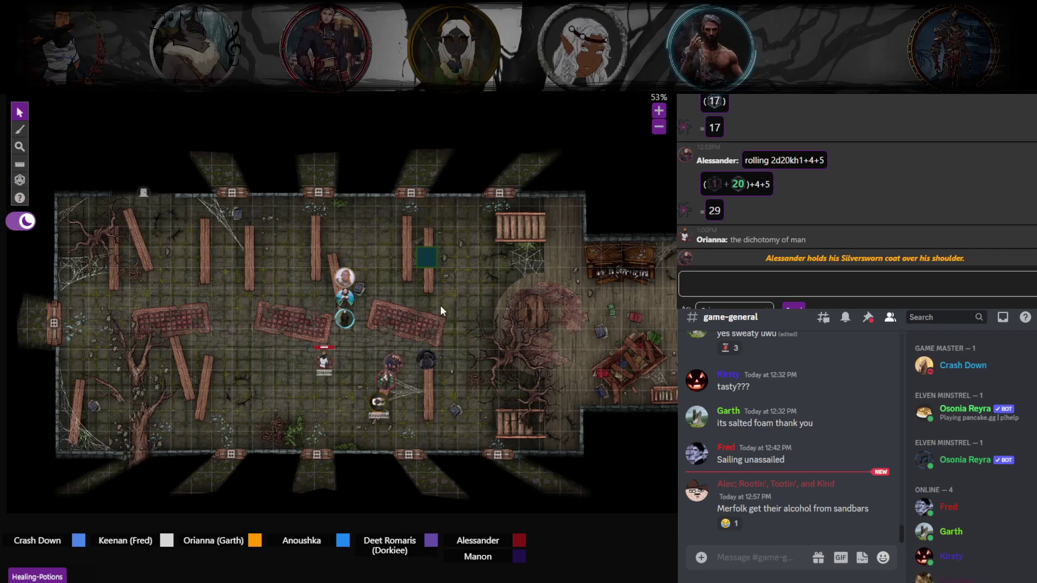
With snapping options shown, nudge the white token down-right so it snaps to the grid.
click(19, 163)
drag(323, 361, 347, 382)
click(484, 422)
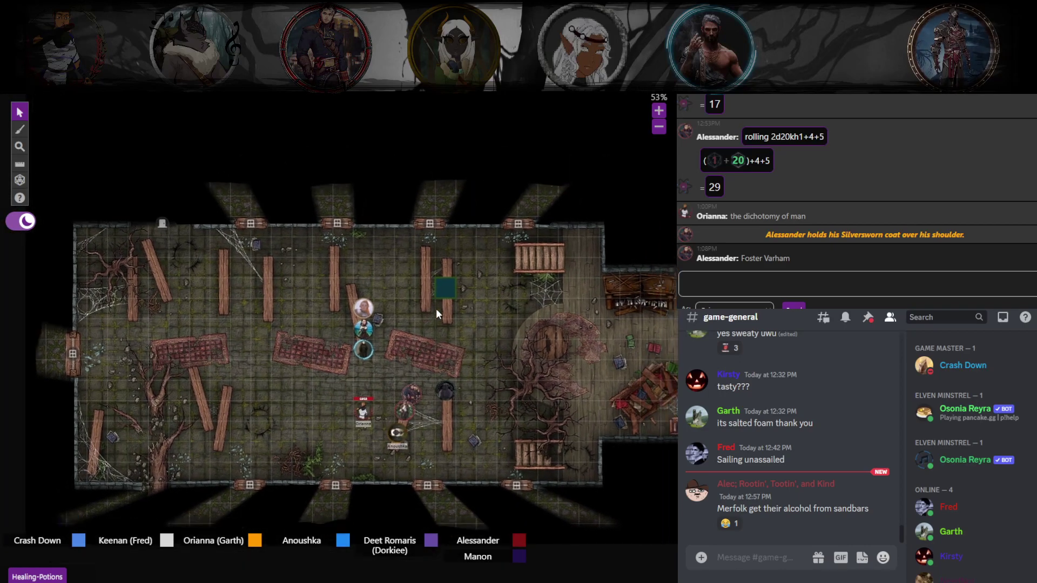
click(19, 163)
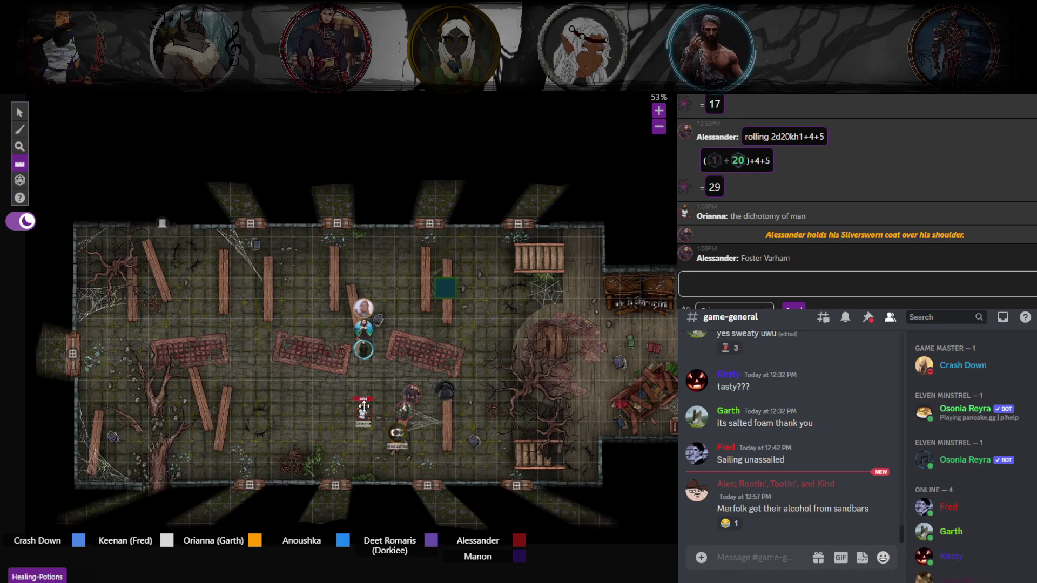
drag(363, 400, 369, 328)
click(18, 114)
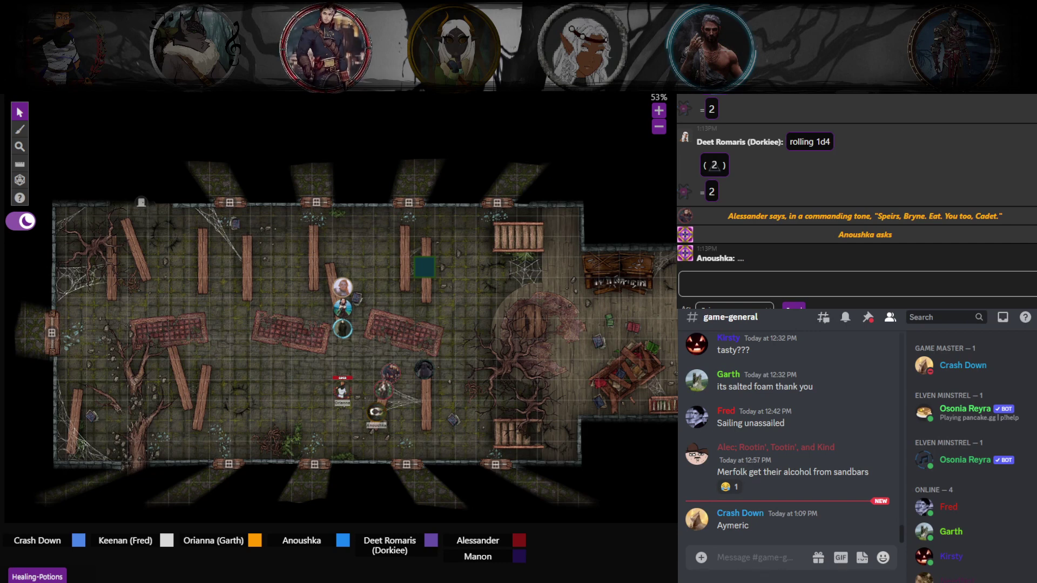
Post Orianna's chat replies 'good question' and /me "Some ghost of the past.".
click(787, 286)
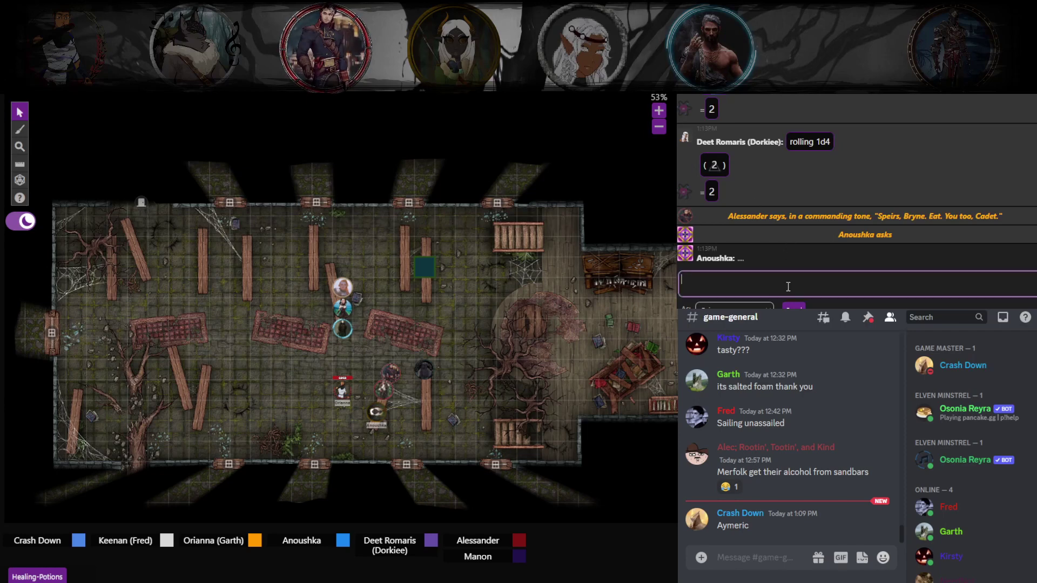
text(good ques)
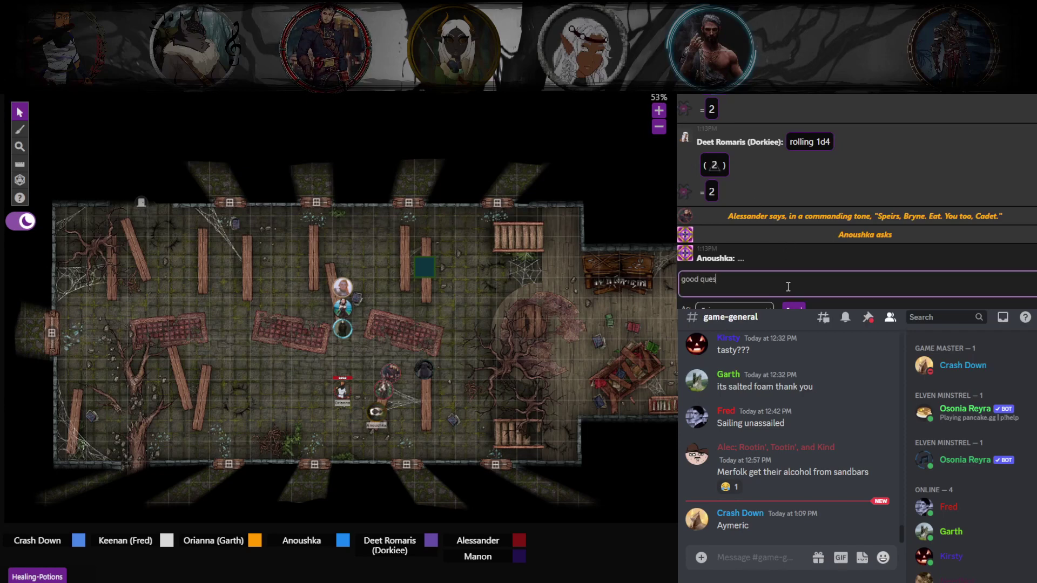
text(tion)
key(Return)
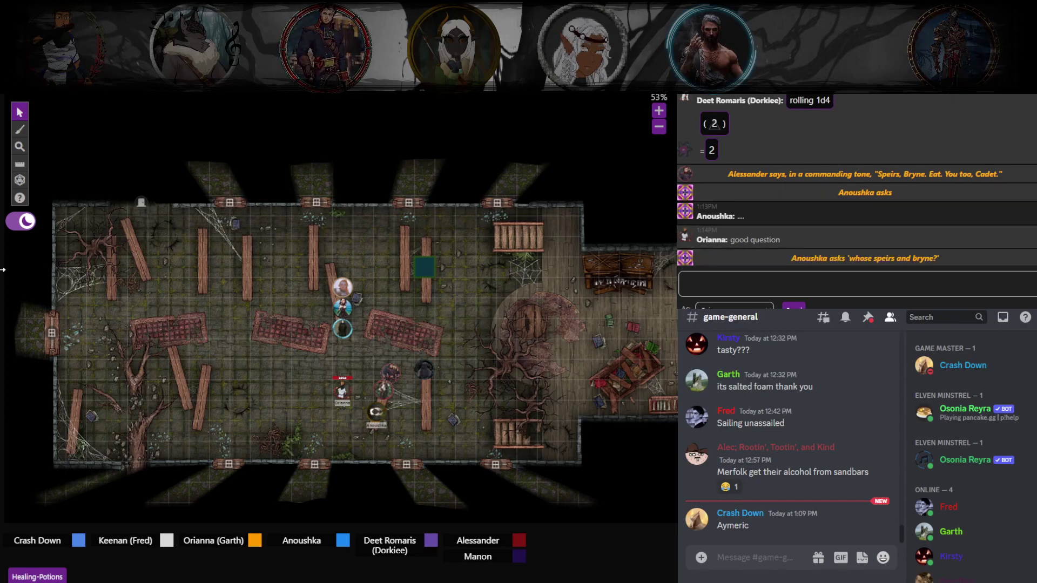
click(830, 286)
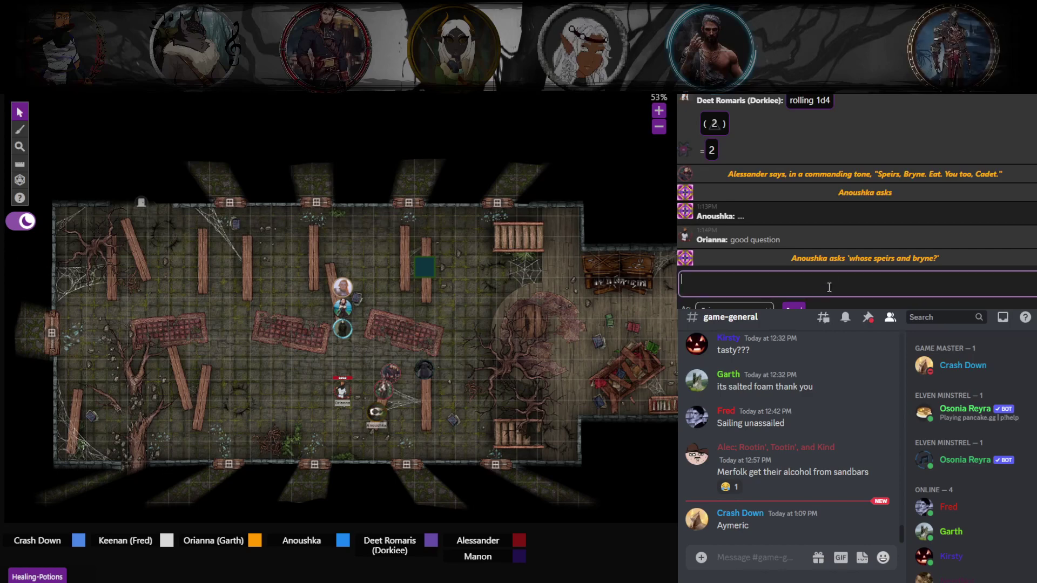
text(/me)
text( "So)
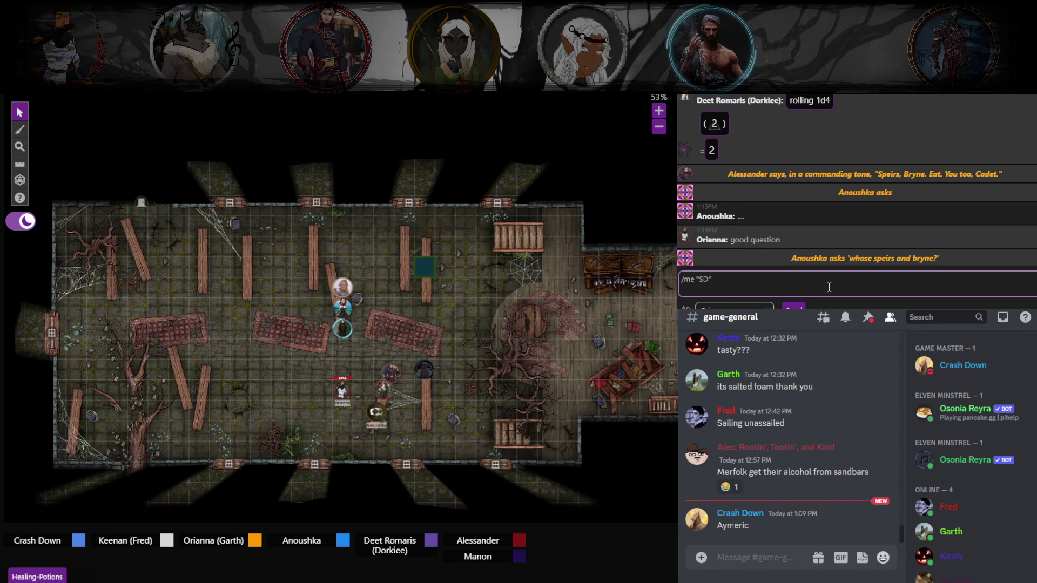
text(me ghost of)
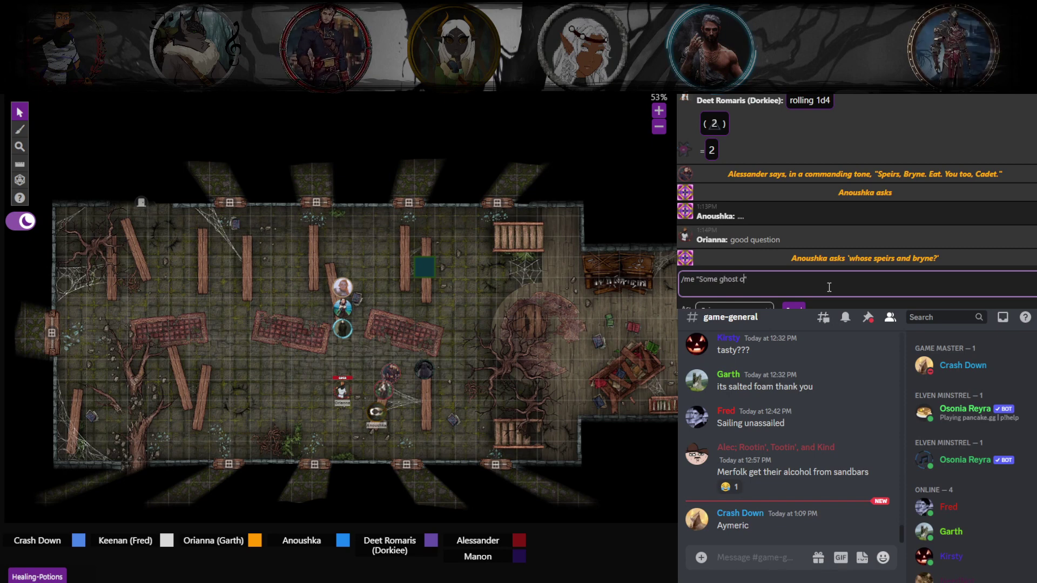
text( the past.")
key(Return)
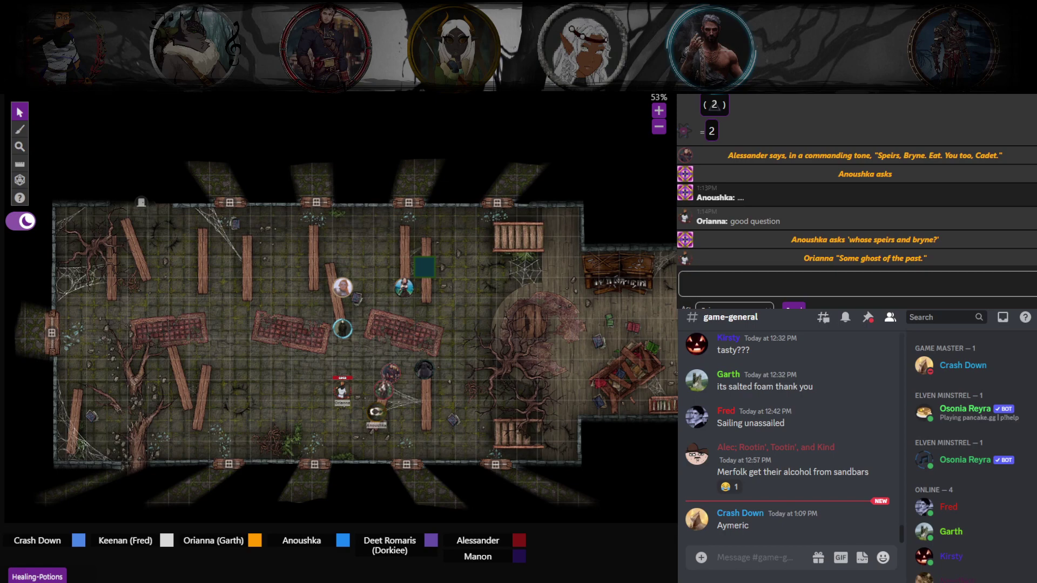
scroll(466, 292, up, 2)
scroll(465, 293, up, 4)
scroll(464, 296, up, 2)
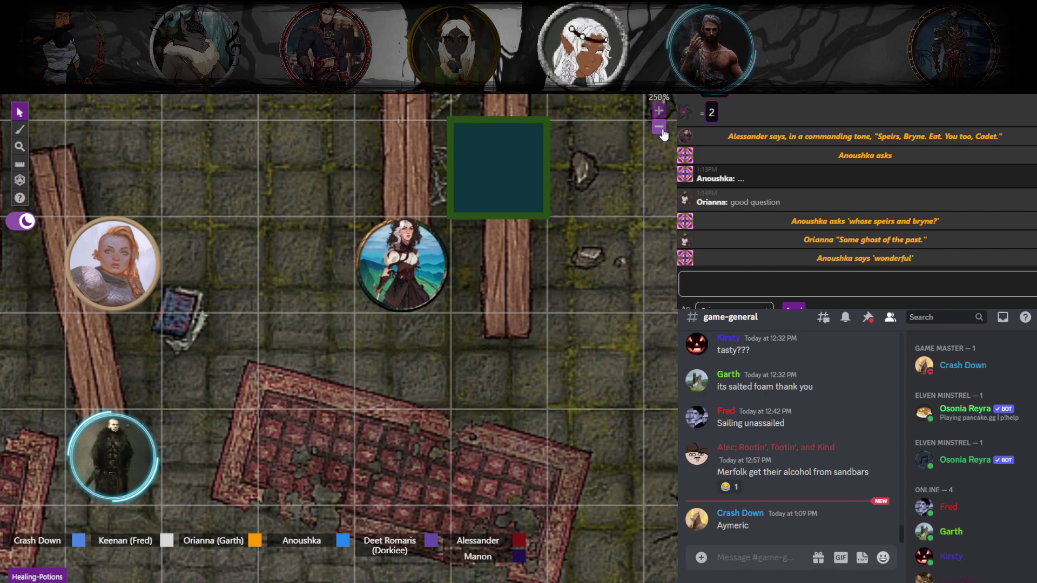
Zoom the map out step by step to show the whole chapel.
click(659, 128)
click(660, 128)
click(660, 128)
click(659, 129)
click(660, 128)
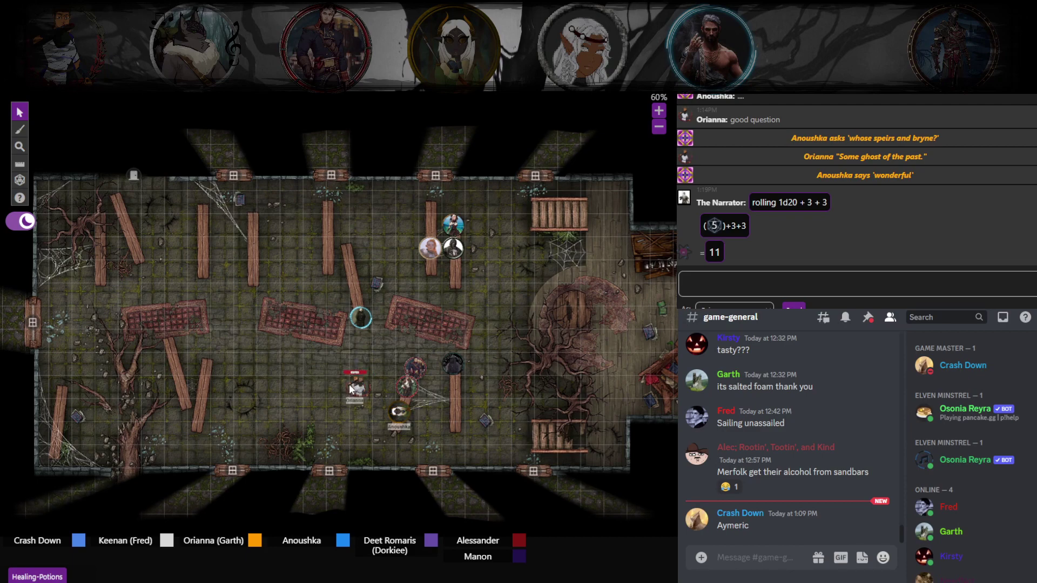
Nudge Orianna's token slightly left and deselect it on empty map space.
mouse_move(361, 387)
mouse_down()
mouse_move(320, 392)
mouse_move(358, 389)
mouse_up()
click(266, 408)
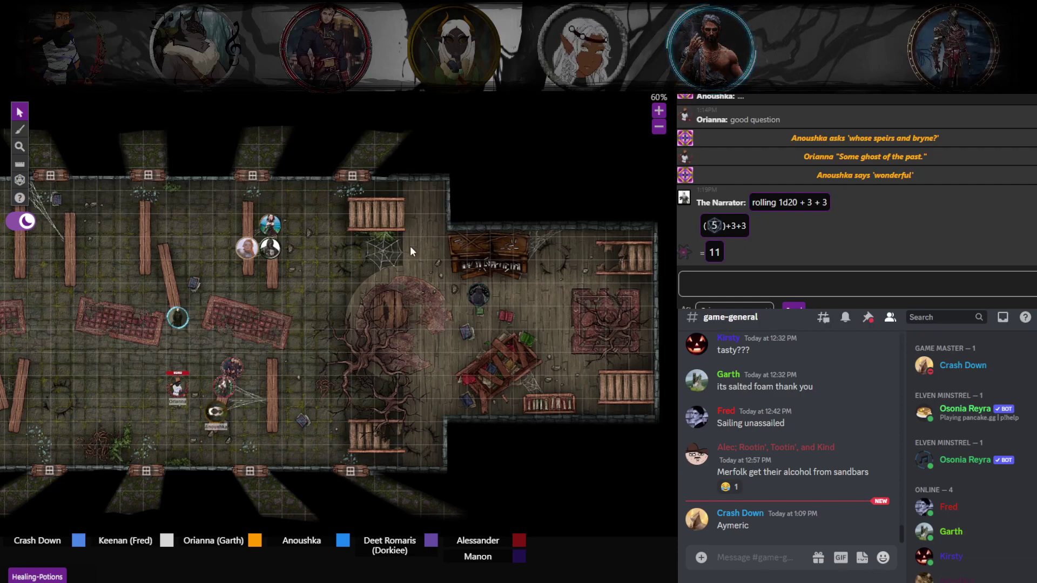
Pan the view, ping the stairs, and drag Orianna's token across the chapel.
drag(412, 296, 426, 302)
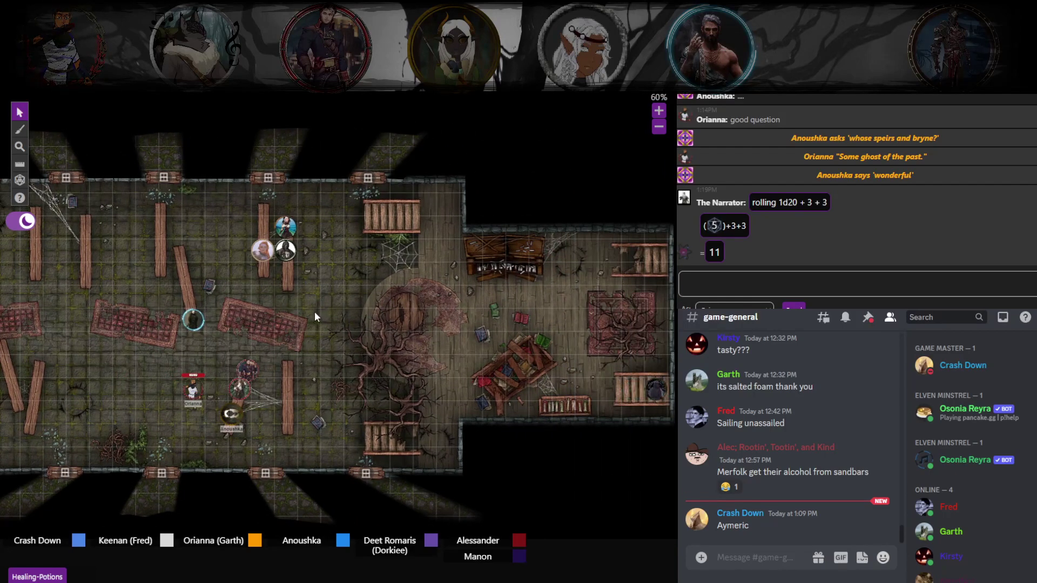
click(641, 393)
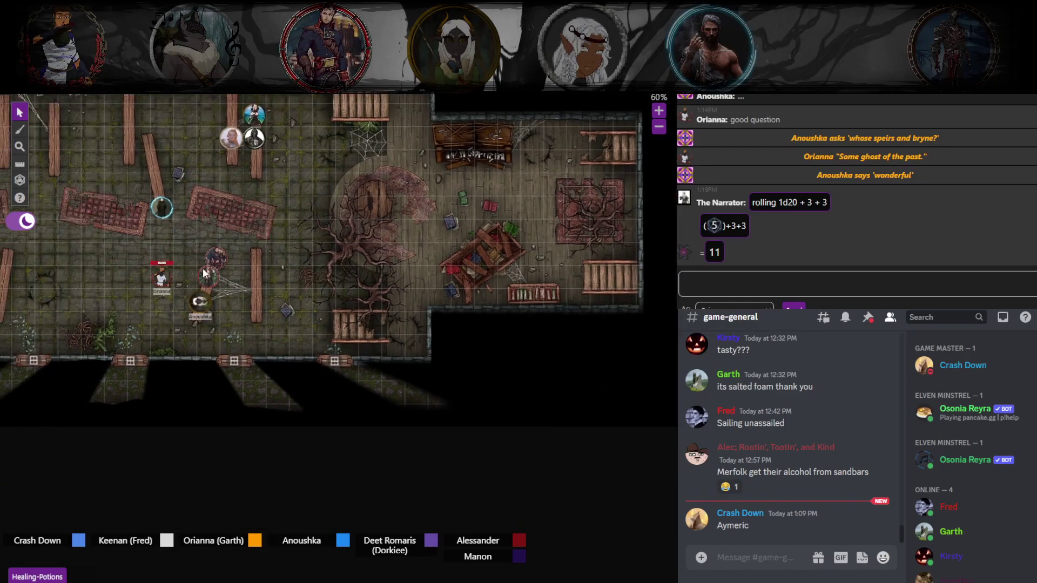
click(242, 263)
mouse_move(242, 264)
mouse_down()
mouse_move(286, 325)
mouse_move(426, 324)
mouse_up()
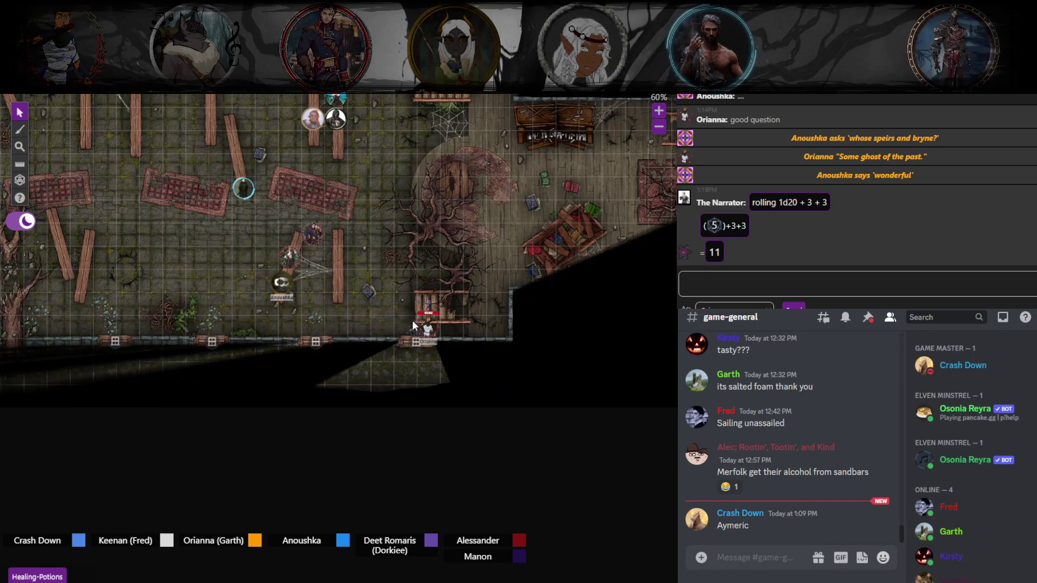
mouse_move(344, 310)
mouse_down()
mouse_move(518, 336)
mouse_move(162, 316)
mouse_up()
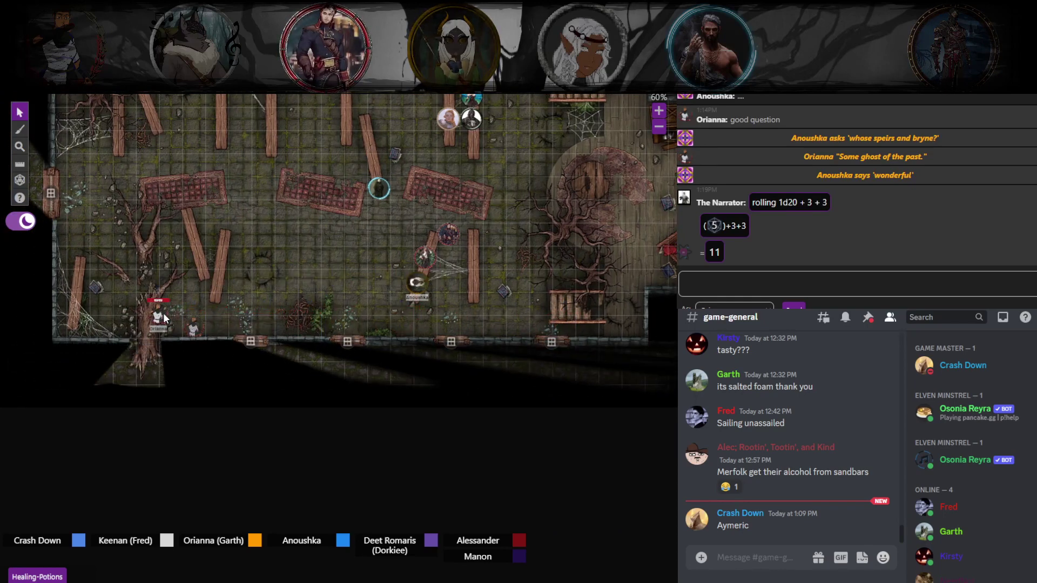
scroll(162, 313, up, 3)
mouse_move(171, 419)
mouse_down()
mouse_move(113, 339)
mouse_move(110, 282)
mouse_move(179, 265)
mouse_move(251, 209)
mouse_move(256, 193)
mouse_move(506, 195)
mouse_up()
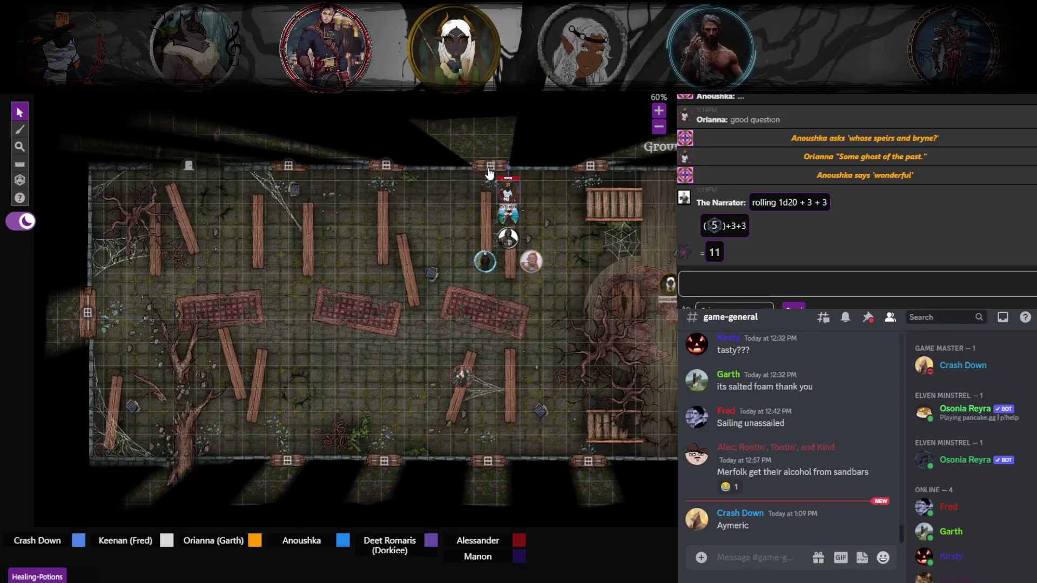
Pan to show the whole chapel and nudge Orianna's token slightly right.
mouse_move(541, 183)
mouse_down()
mouse_move(382, 211)
mouse_move(440, 229)
mouse_move(389, 225)
mouse_up()
click(350, 226)
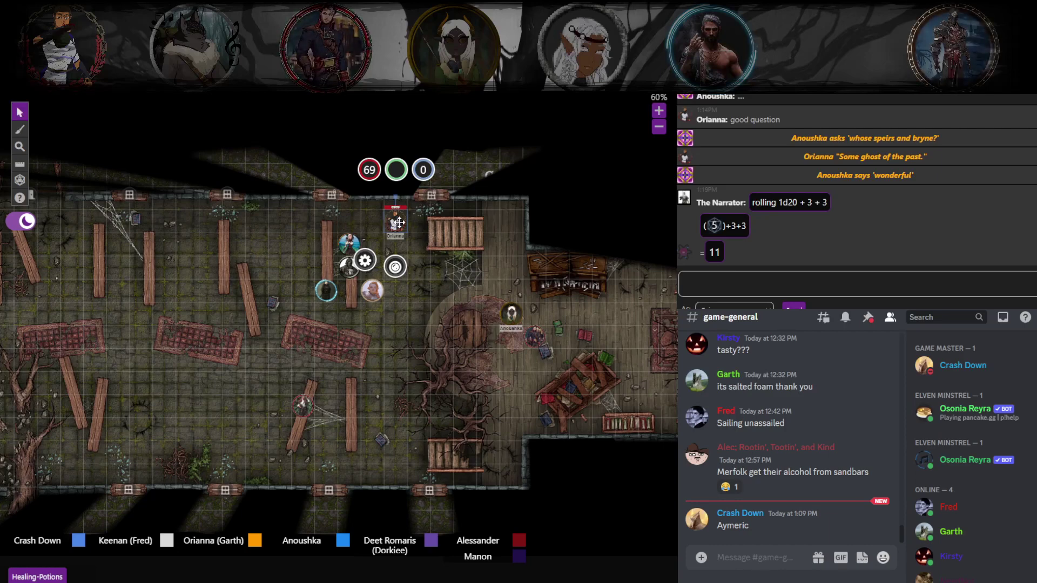
drag(398, 222, 441, 224)
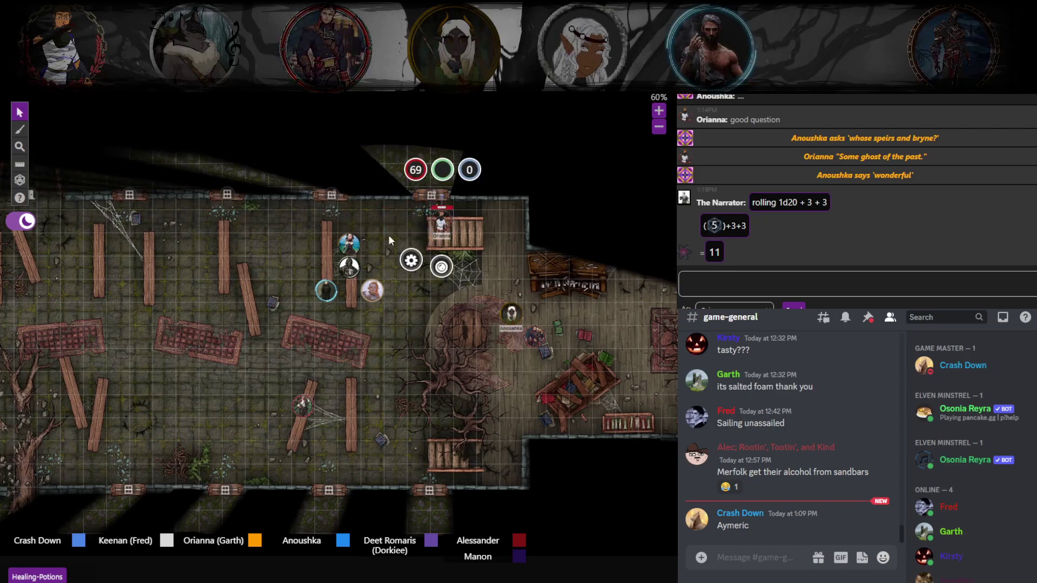
click(343, 217)
click(208, 223)
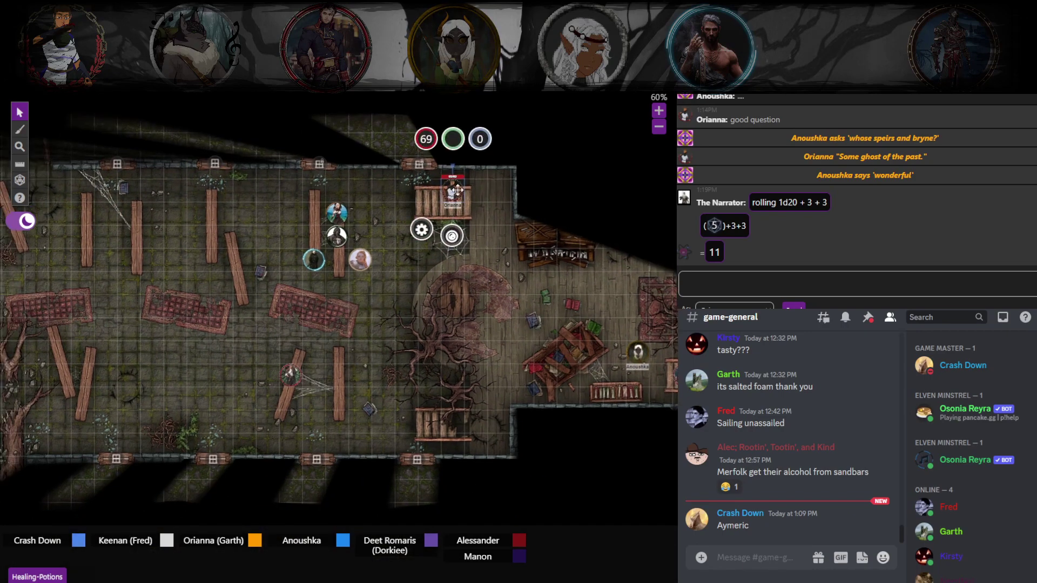
Carry Orianna's token down the hall to the bottom-wall doorway and select it.
mouse_move(452, 205)
mouse_down()
mouse_move(407, 206)
mouse_move(388, 422)
mouse_up()
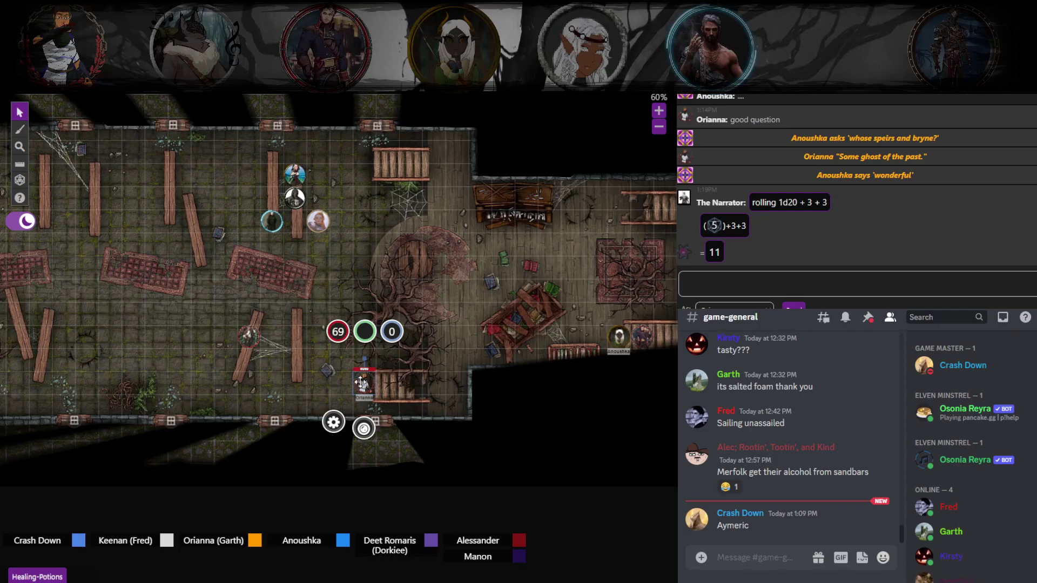
drag(362, 384, 395, 406)
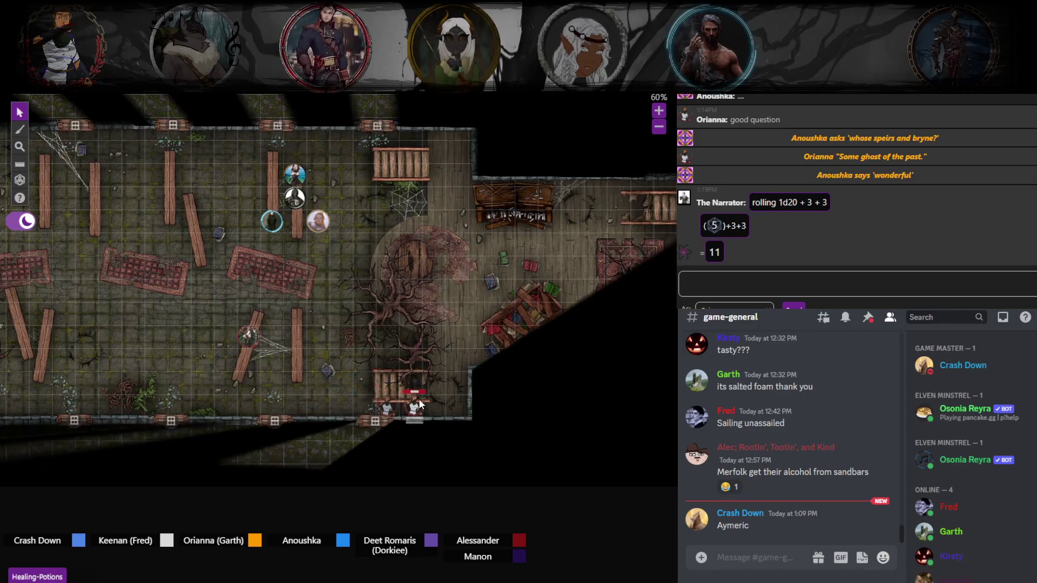
click(397, 399)
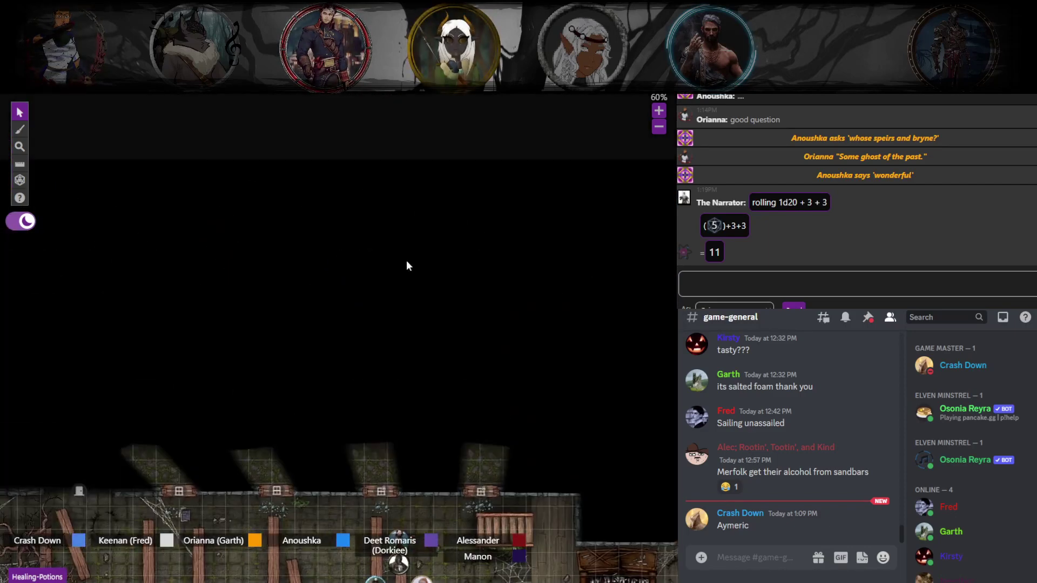
Open Orianna's token options and drag it back into the central chapel hall among the crates.
click(397, 248)
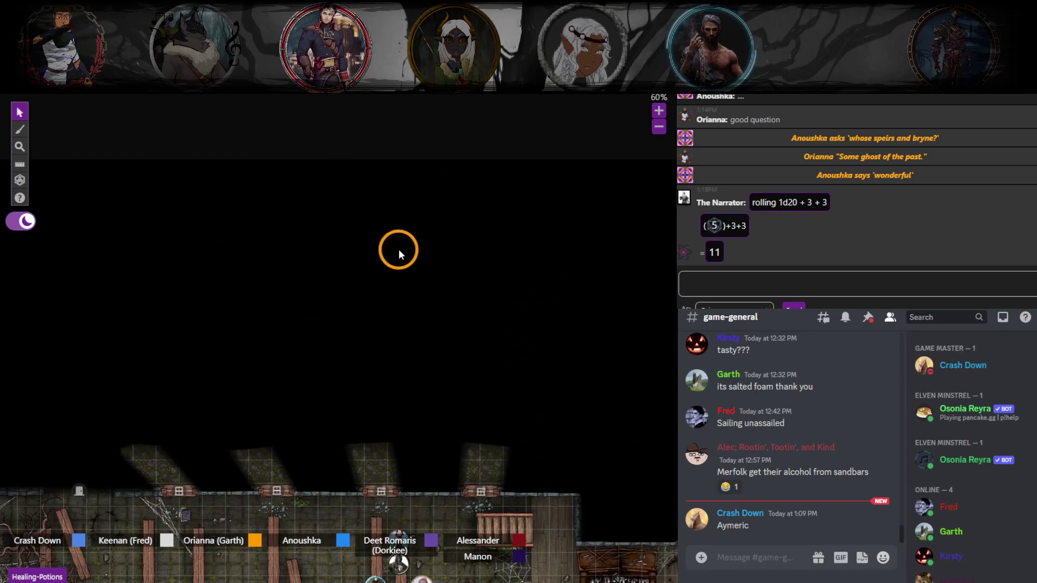
click(328, 252)
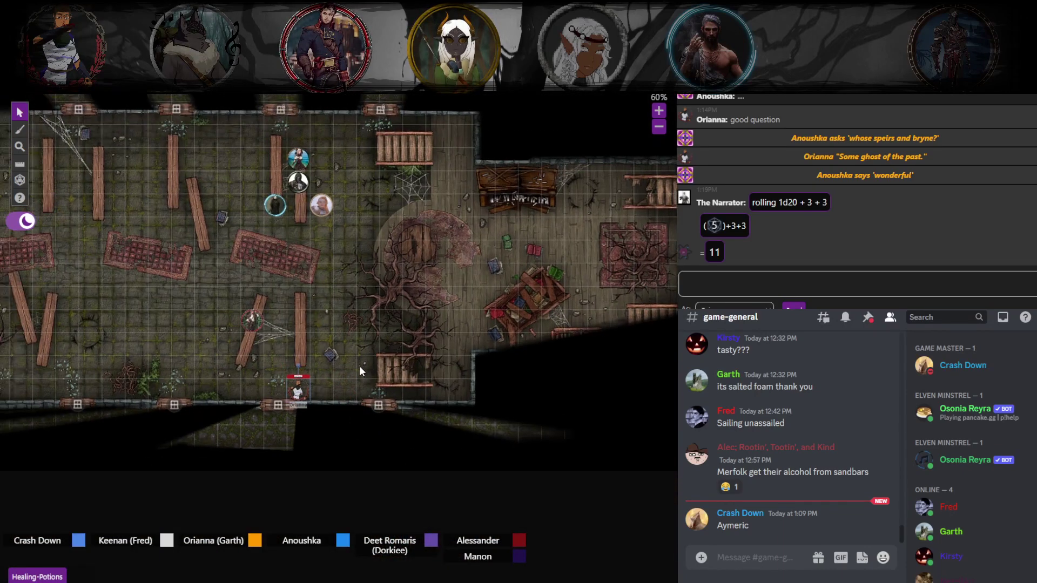
right_click(377, 360)
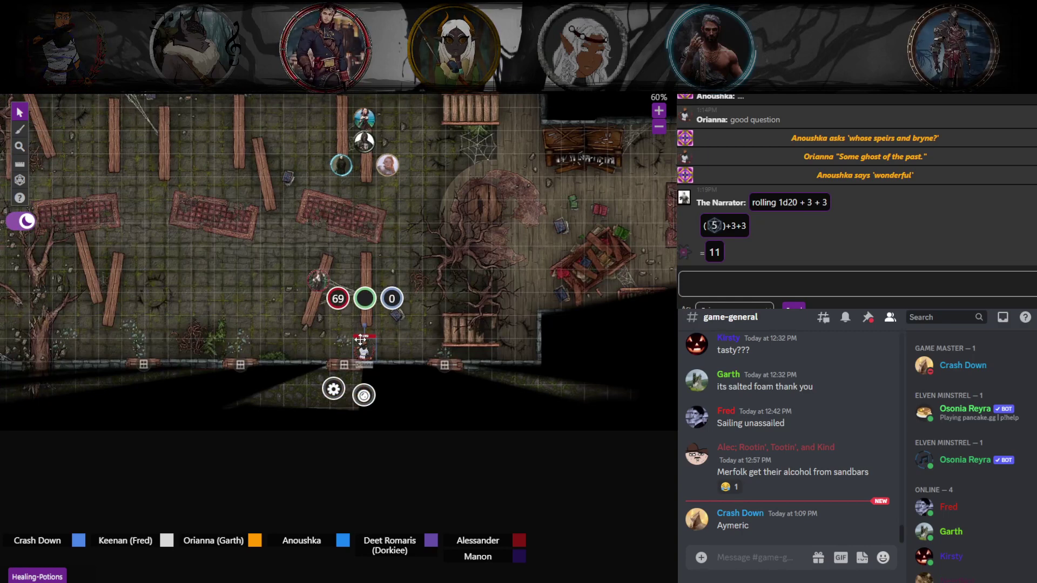
mouse_move(362, 349)
mouse_down()
mouse_move(324, 344)
mouse_move(284, 316)
mouse_move(264, 266)
mouse_move(269, 235)
mouse_up()
text(br)
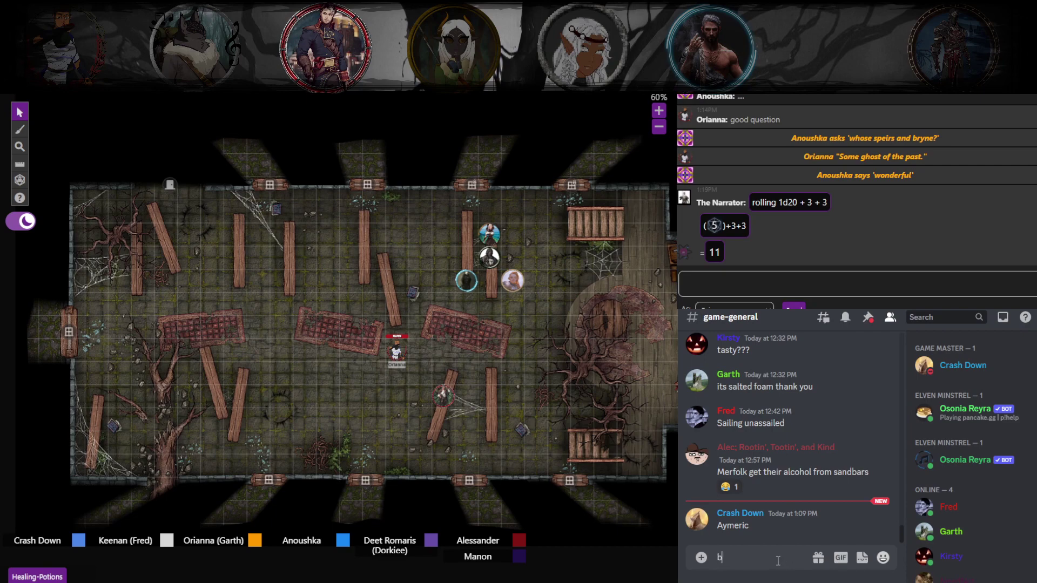
text(b)
Send Garth's 'brb' message in Discord's game-general channel, then 'back' later.
key(Return)
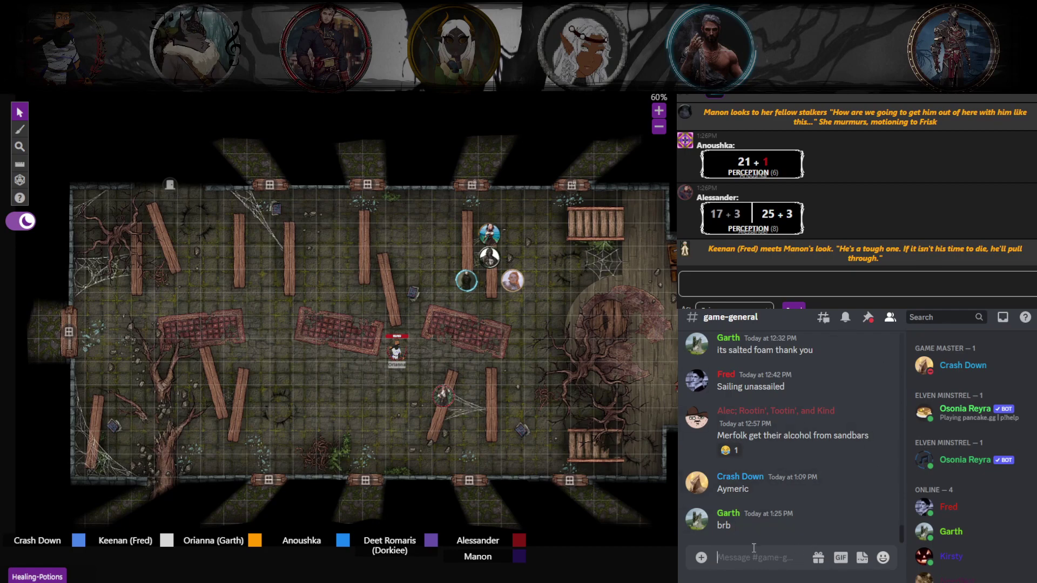
text(back)
key(Return)
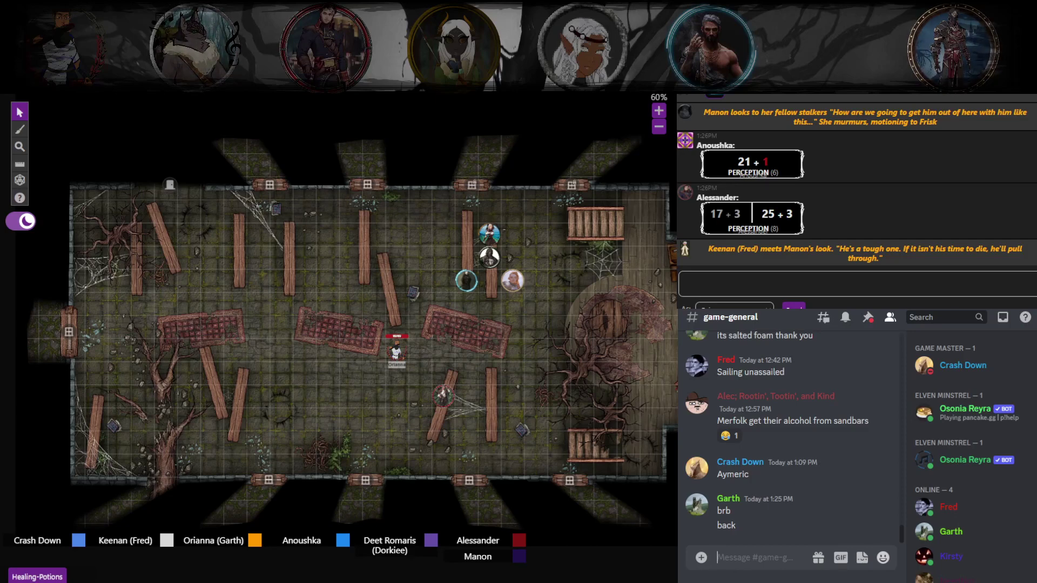
Post Orianna's idea that Delvat watch one side's windows, then 'and the stalkers are occupied'.
click(818, 290)
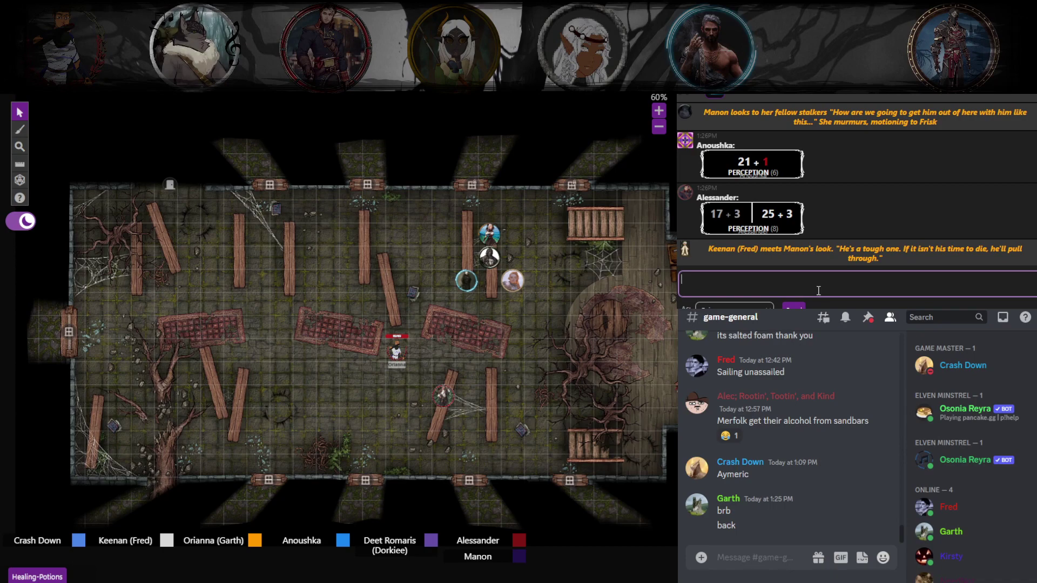
text(could Orianna tell)
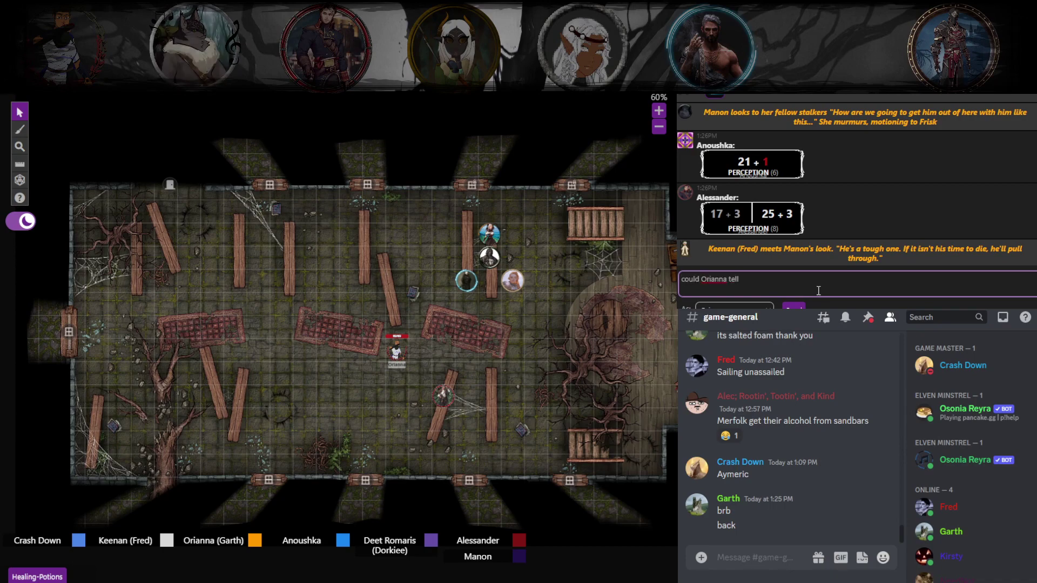
text( De)
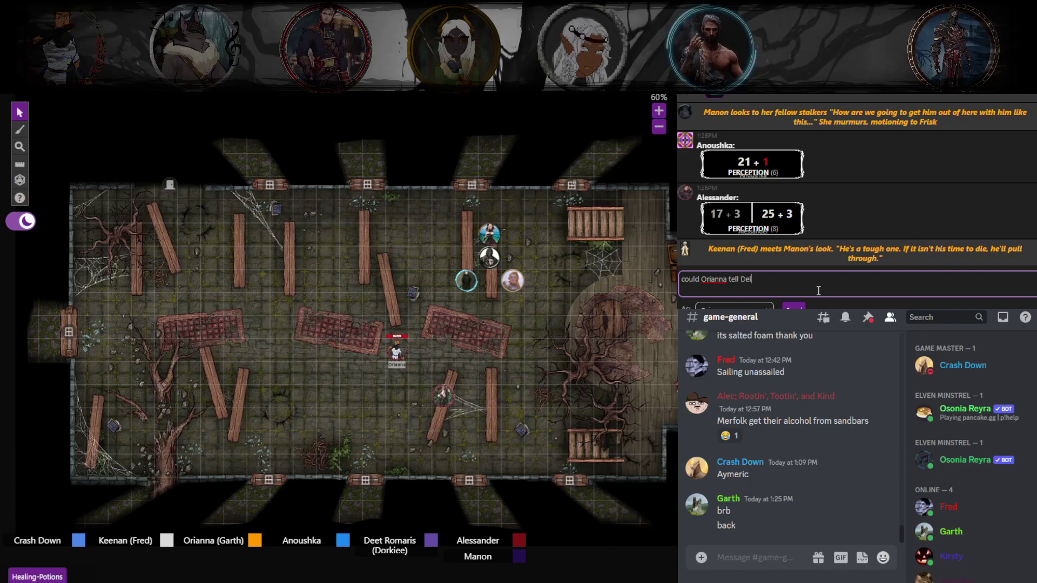
text(lvat to )
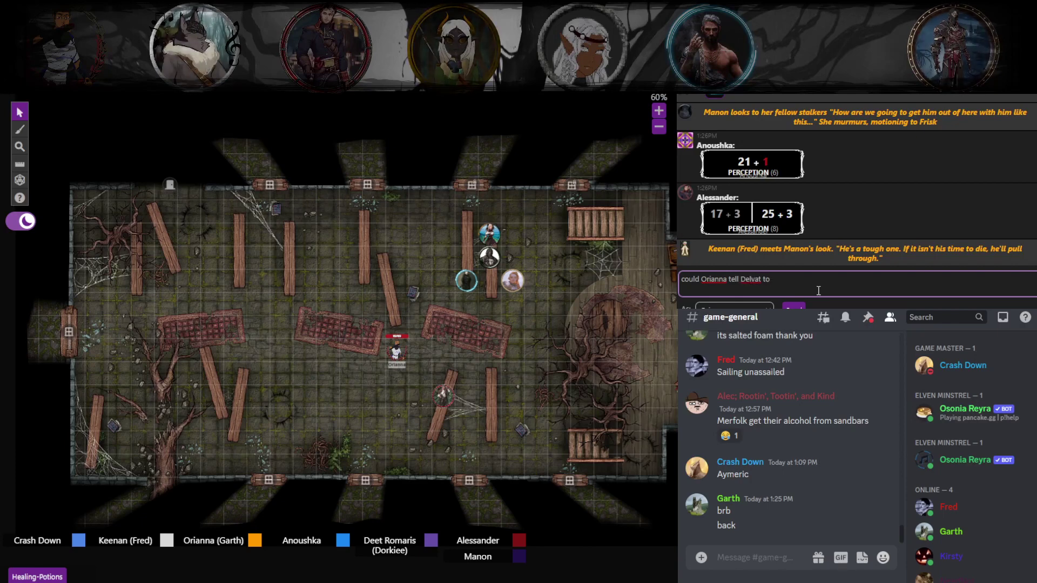
text(basically watch one side of teh buildings wind)
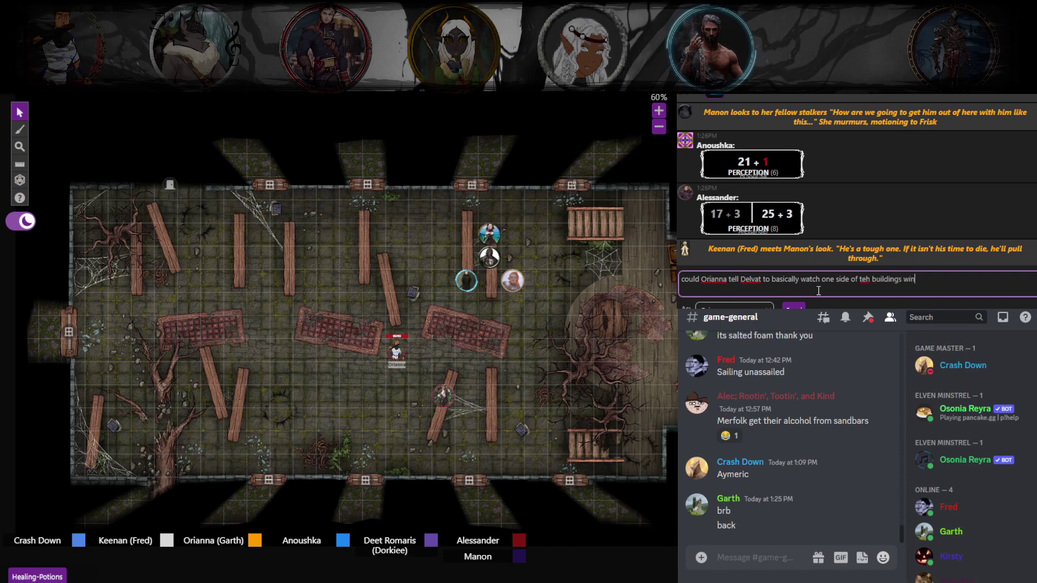
text(ows while she wa)
text(tches the others? dont trust shit round here)
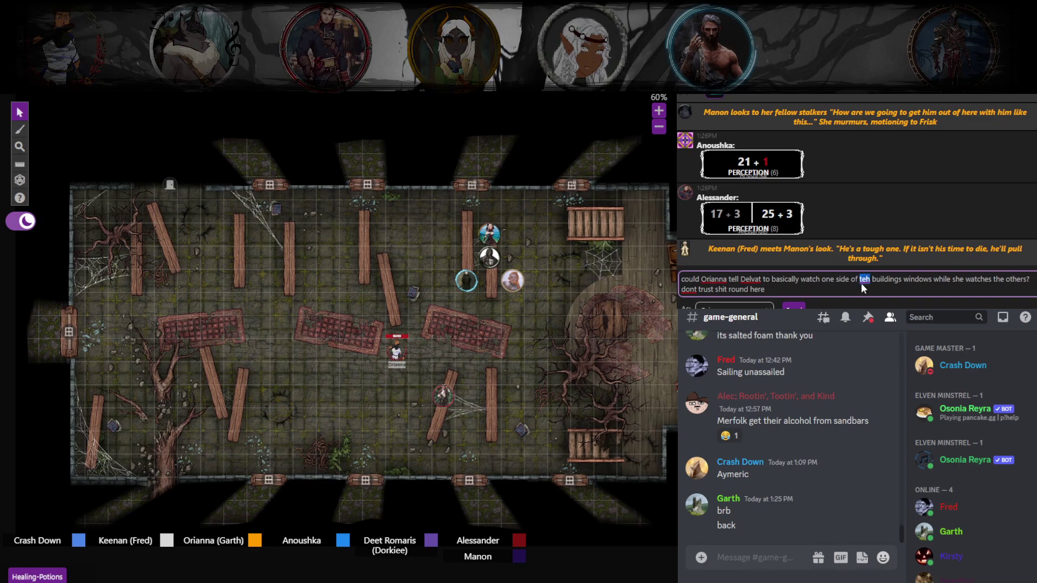
key(Return)
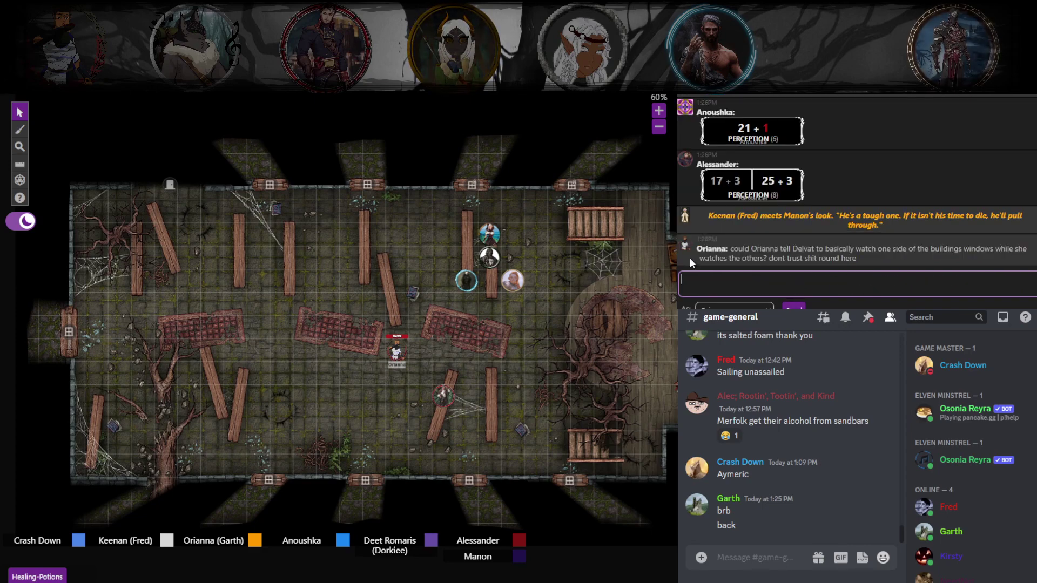
text(and the)
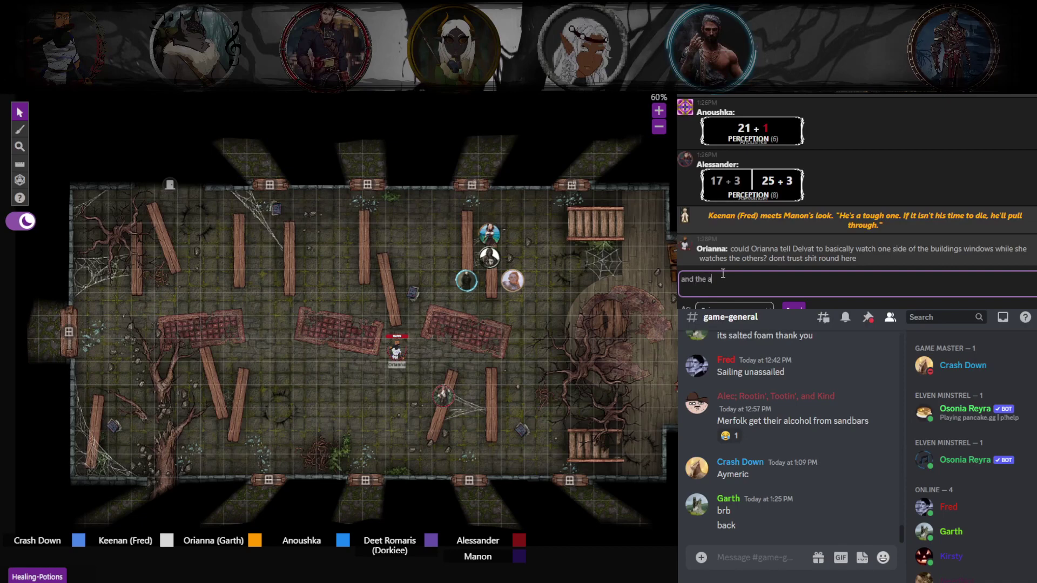
text( stalkers are occupied)
key(Return)
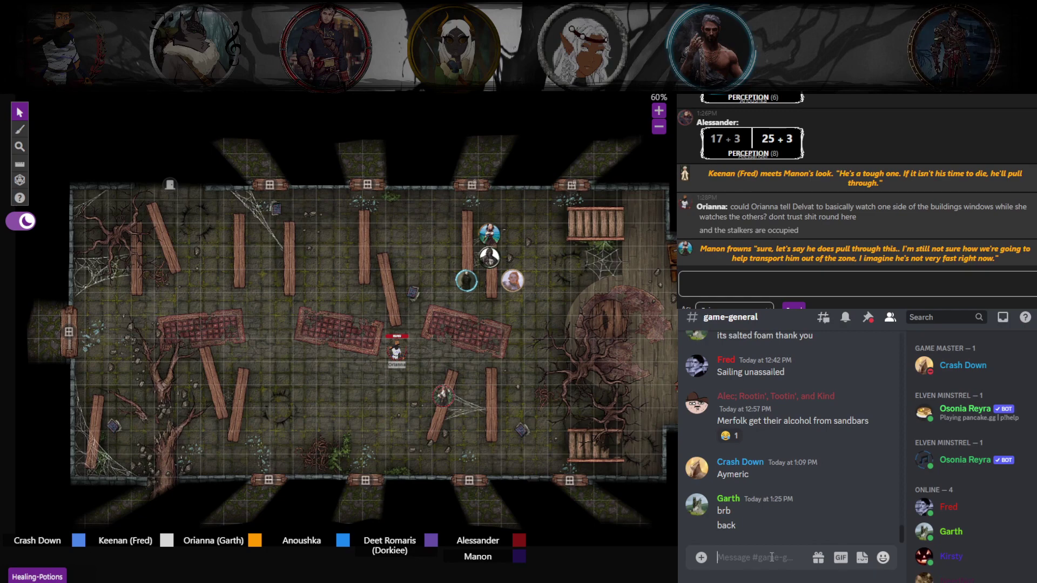
text(thius)
Fix the typo and send 'this mans callin back to his old saturday campaign' in #game-general.
key(BackSpace)
key(BackSpace)
key(BackSpace)
text(is mans)
text( callin back to his)
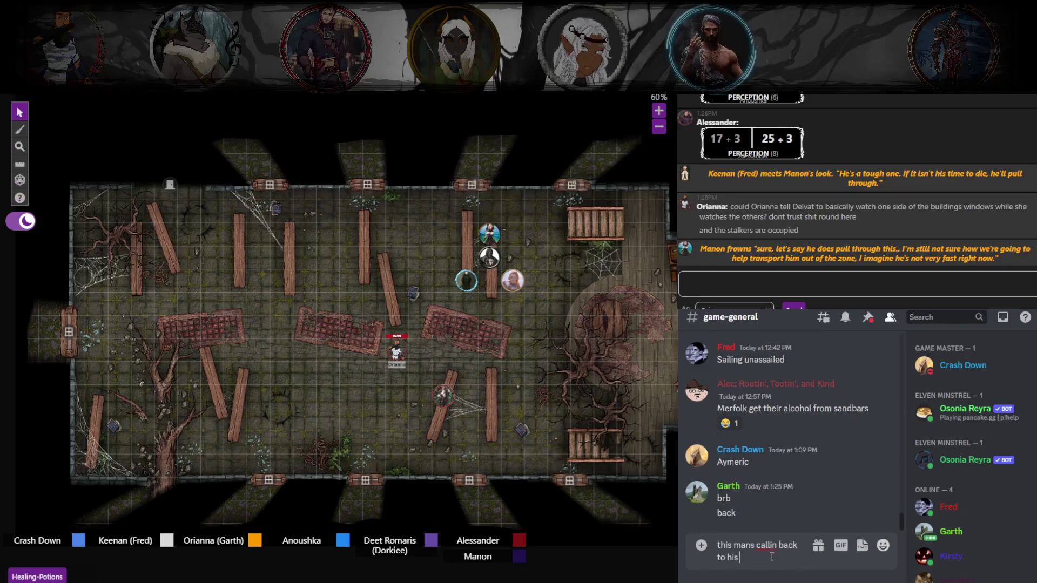
text( old saturday campaign)
key(Return)
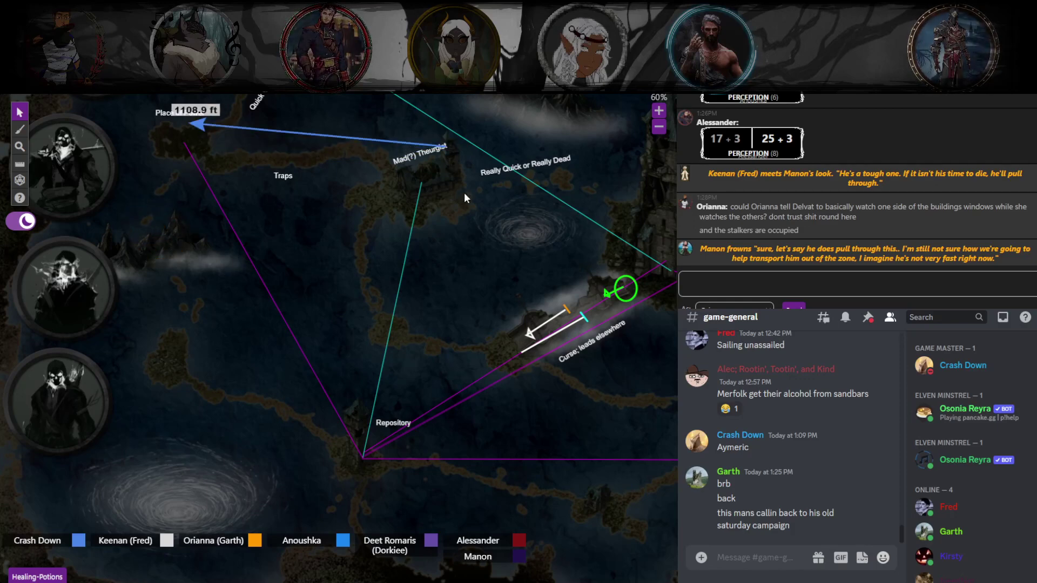
Zoom the Owlbear map out from 60% to 30% to show the whole region.
click(658, 126)
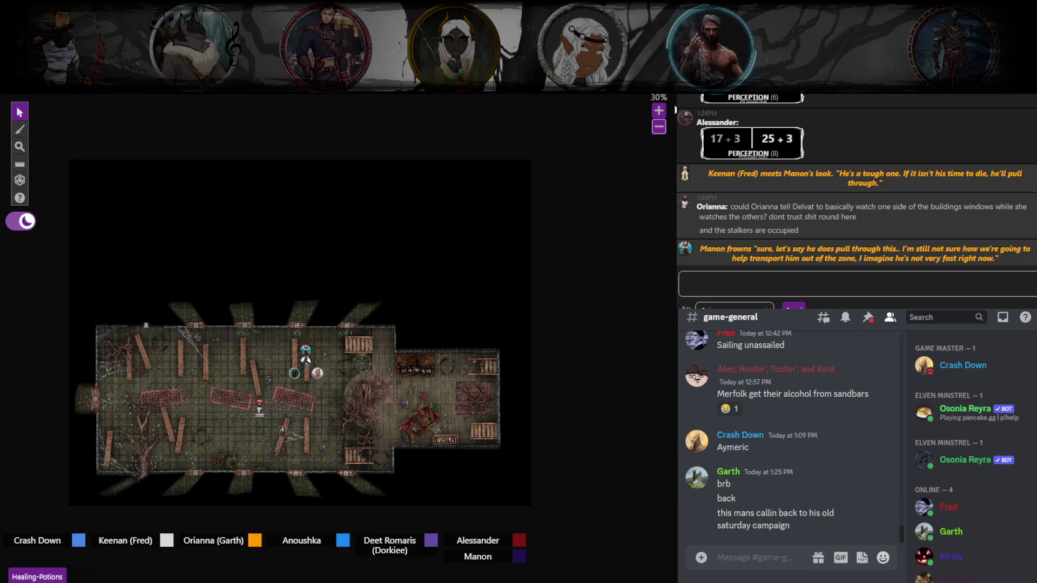
Zoom the chapel map in from 30% to 40%.
click(659, 110)
scroll(500, 195, up, 3)
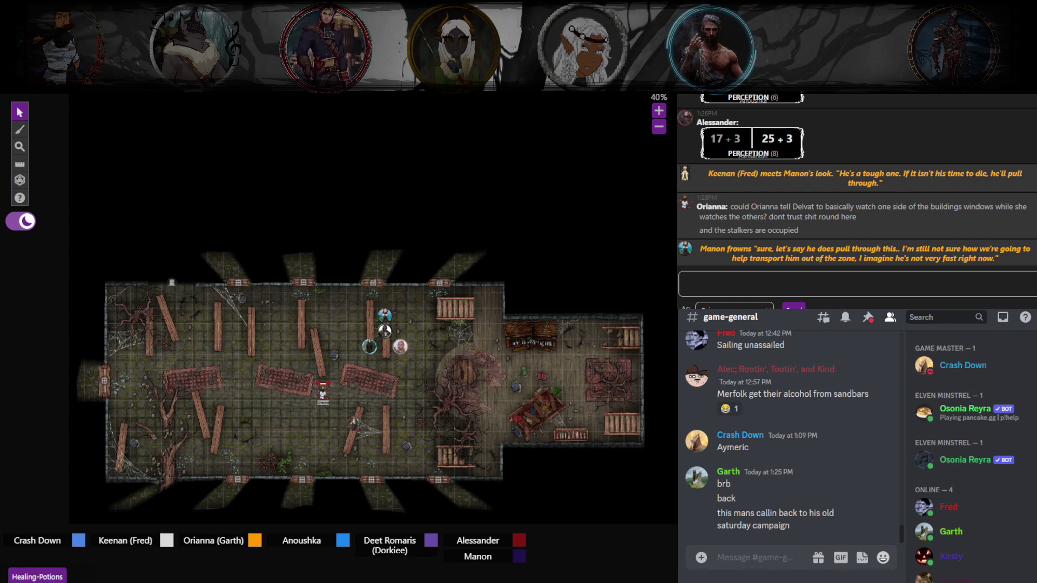
Post Orianna's line that staying down here was such the wrong call.
click(851, 281)
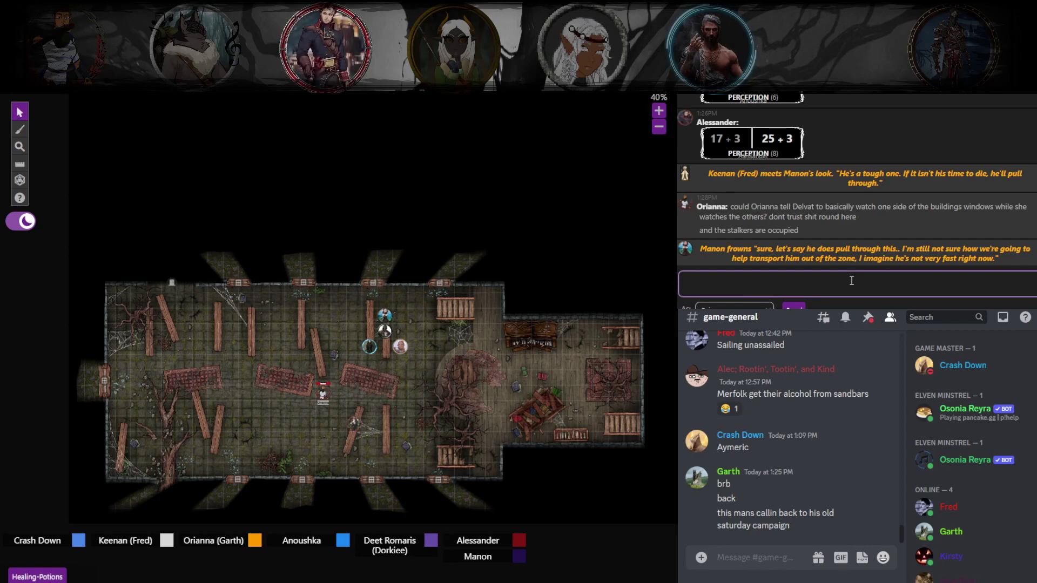
text(god damn it)
text( staying down here was such the wrong fall)
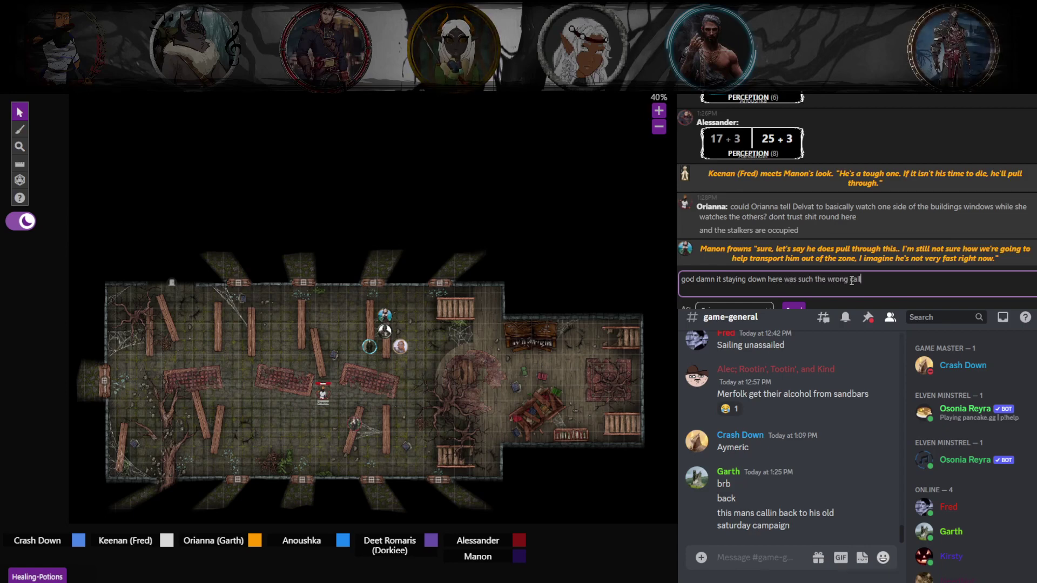
text(.....)
key(Return)
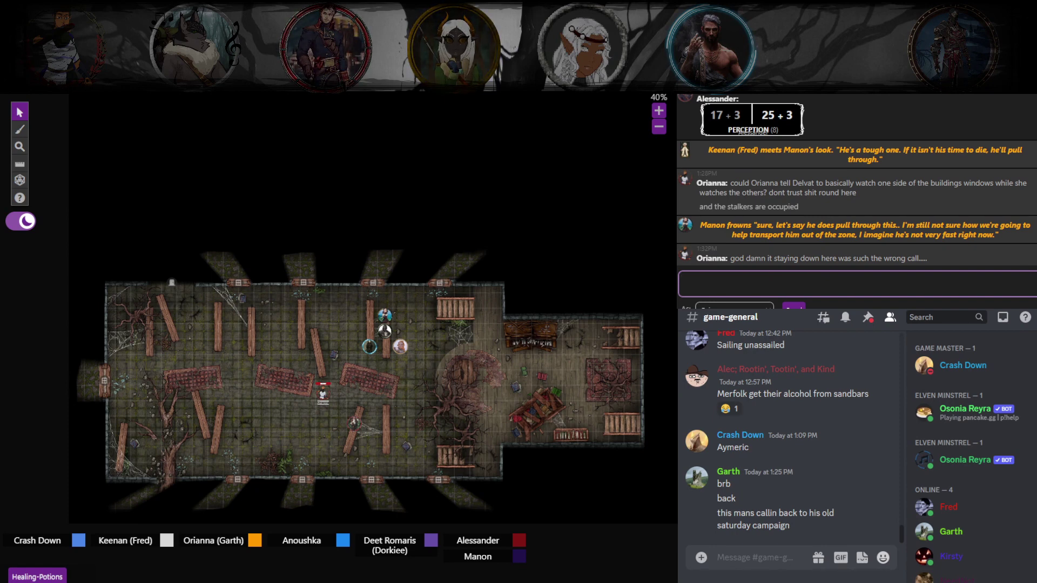
key(Escape)
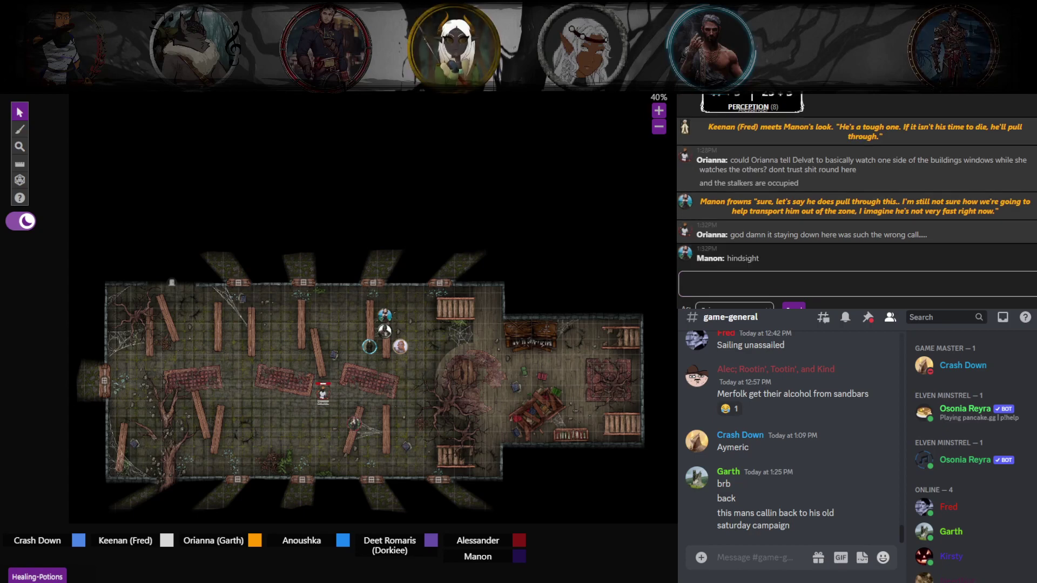
click(785, 284)
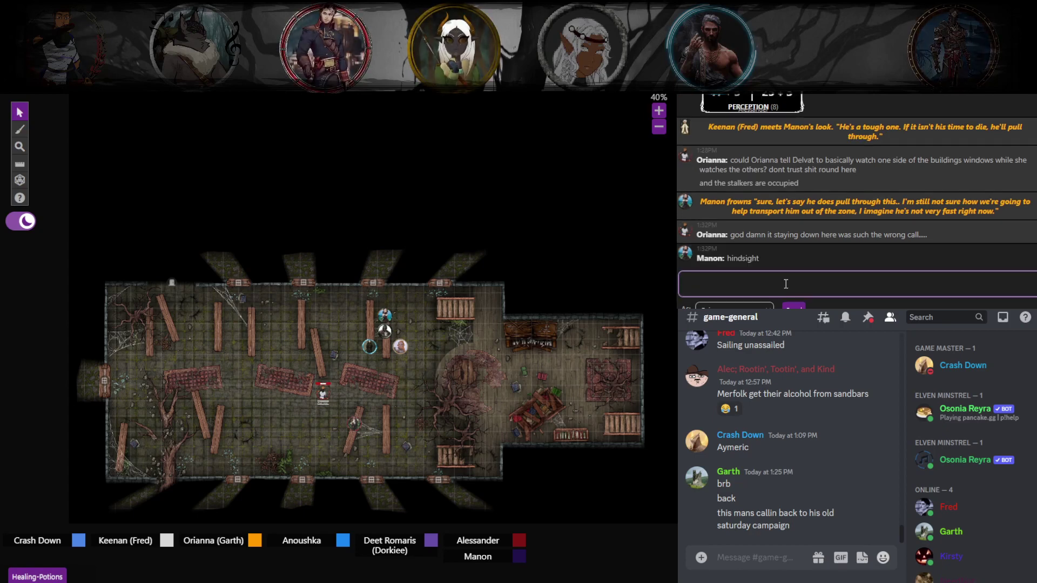
text(I WANT)
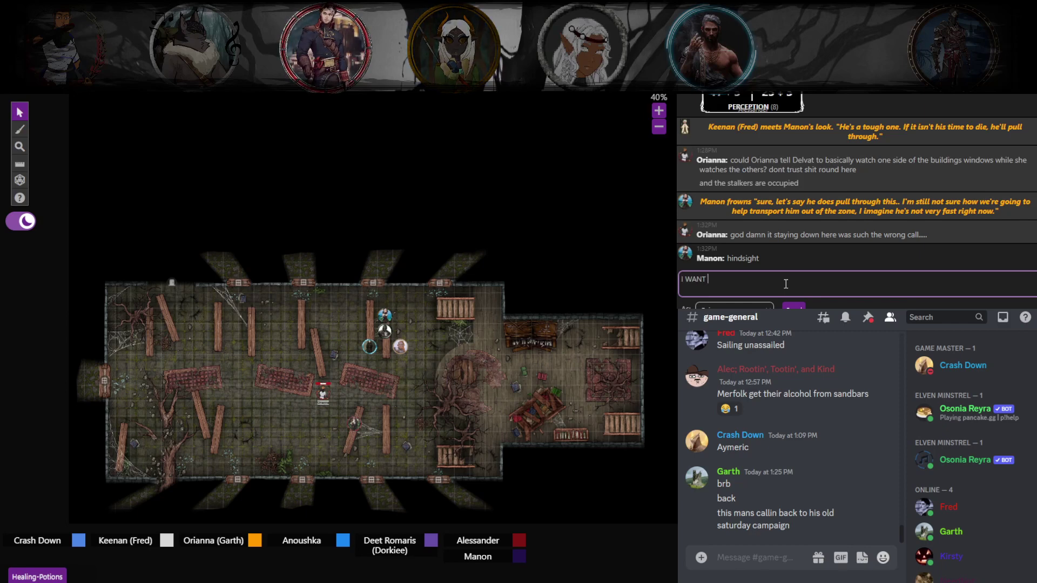
text( FORESIGHT GOD DAMN IT)
Send the shouted line 'I WANT FORESIGHT GOD DAMN IT' to the chat.
key(Return)
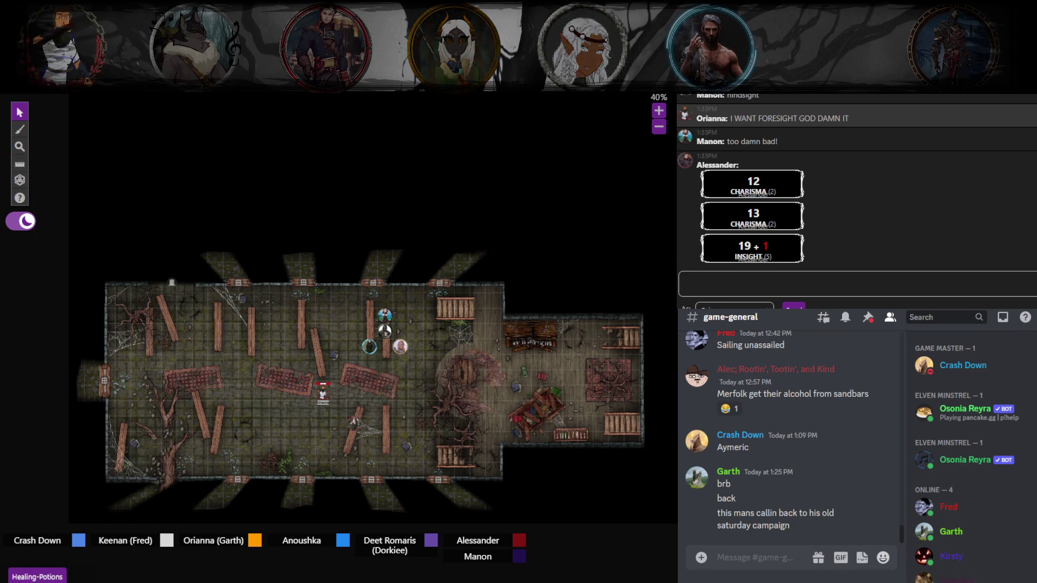
click(19, 165)
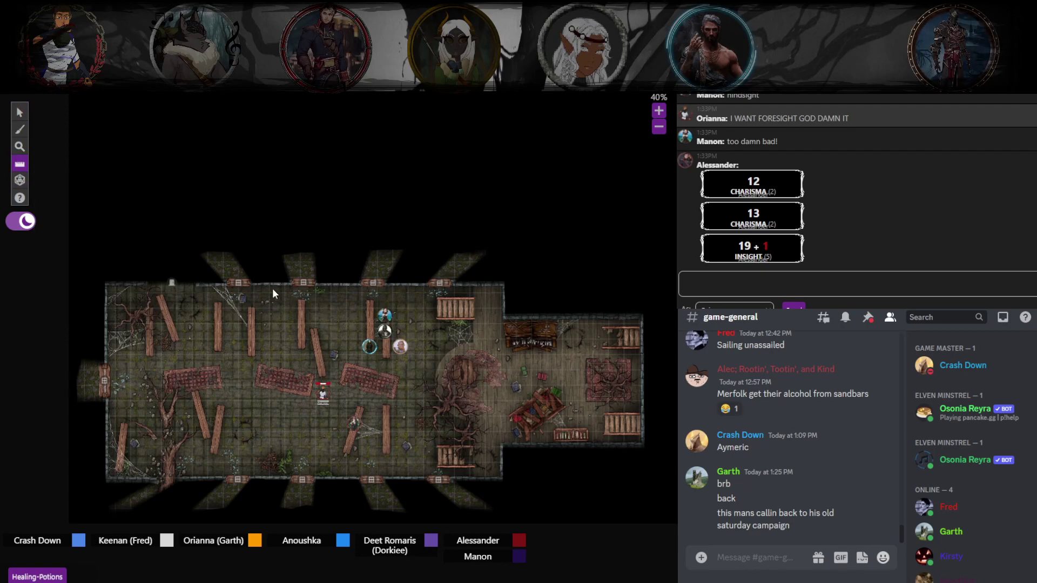
drag(361, 284, 182, 99)
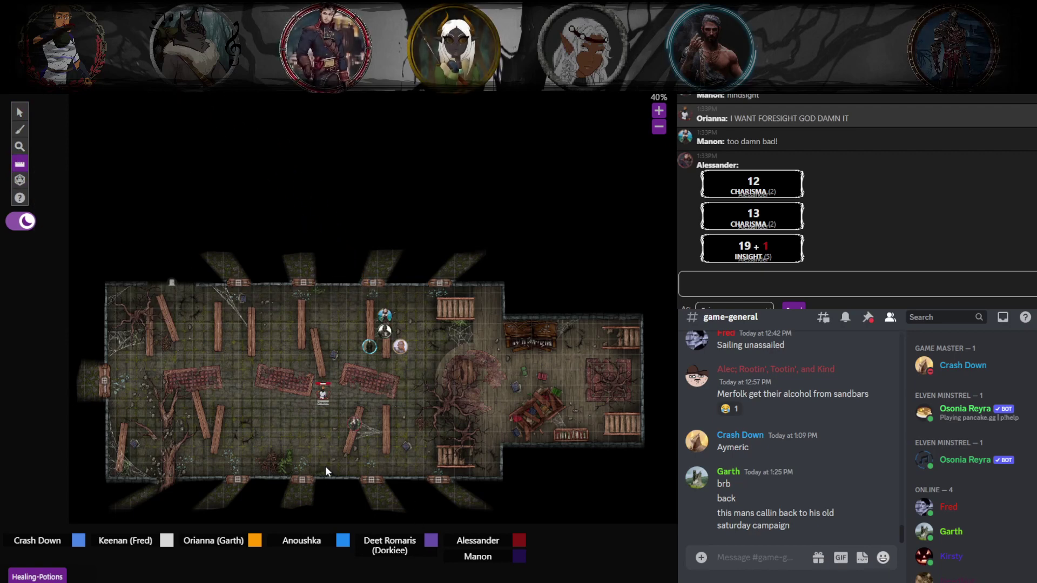
click(20, 112)
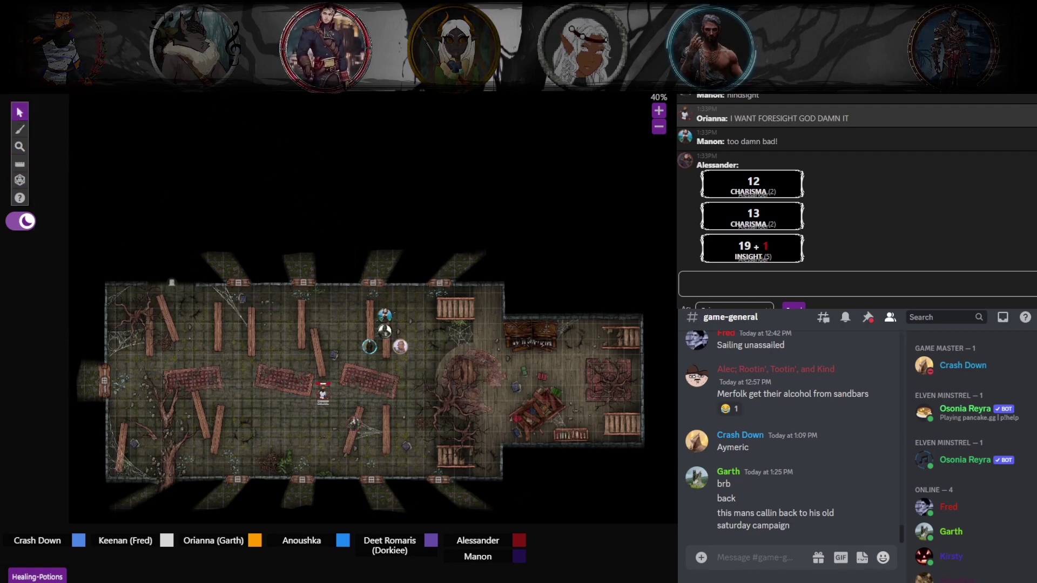